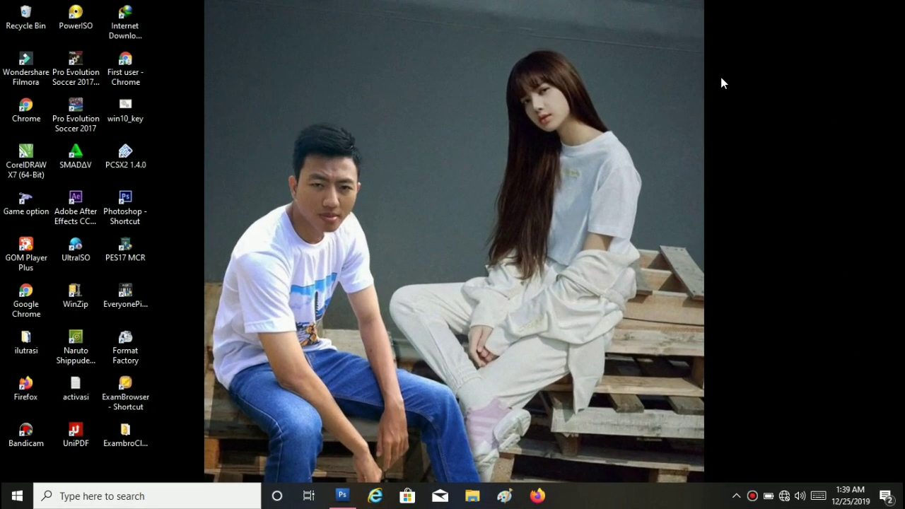
- Refresh the Windows desktop twice, then launch Adobe Photoshop CS3 Extended from the taskbar
{"action": "right_click", "coordinate": [534, 86]}
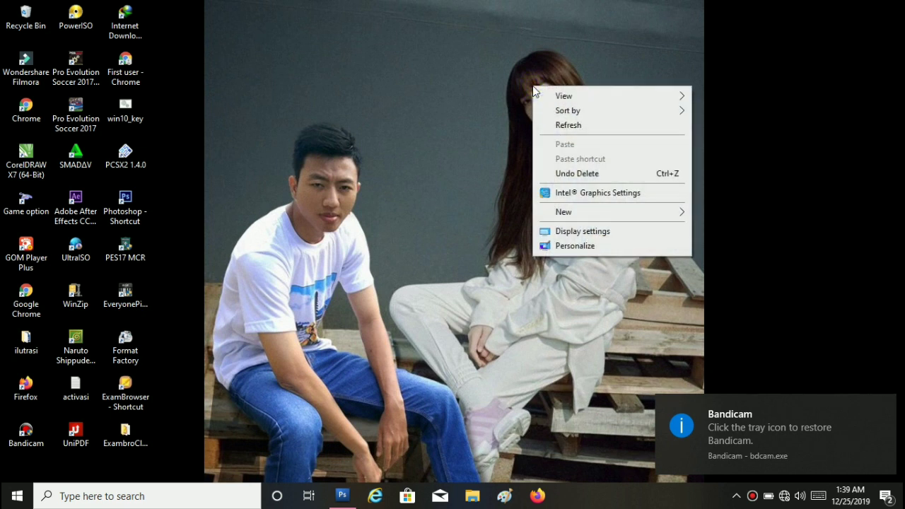
{"action": "left_click", "coordinate": [568, 130]}
{"action": "right_click", "coordinate": [568, 129]}
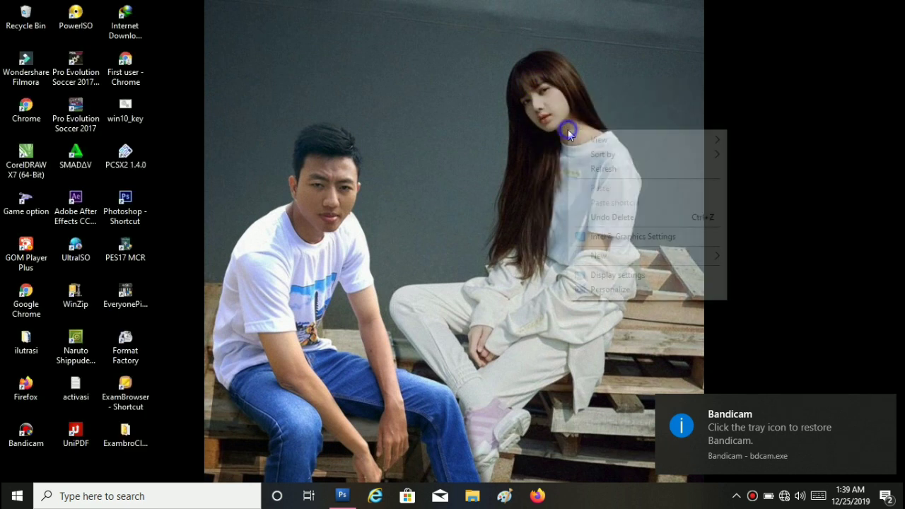
{"action": "left_click", "coordinate": [592, 169]}
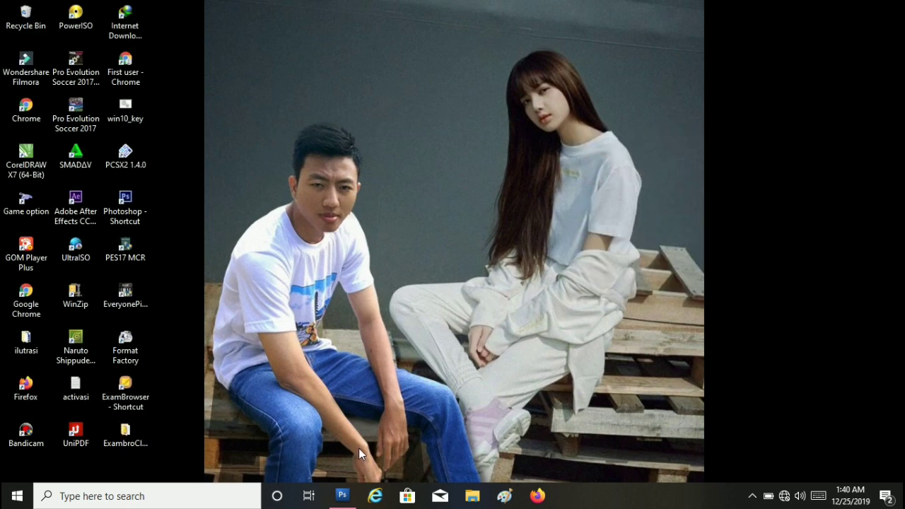
{"action": "left_click", "coordinate": [341, 502]}
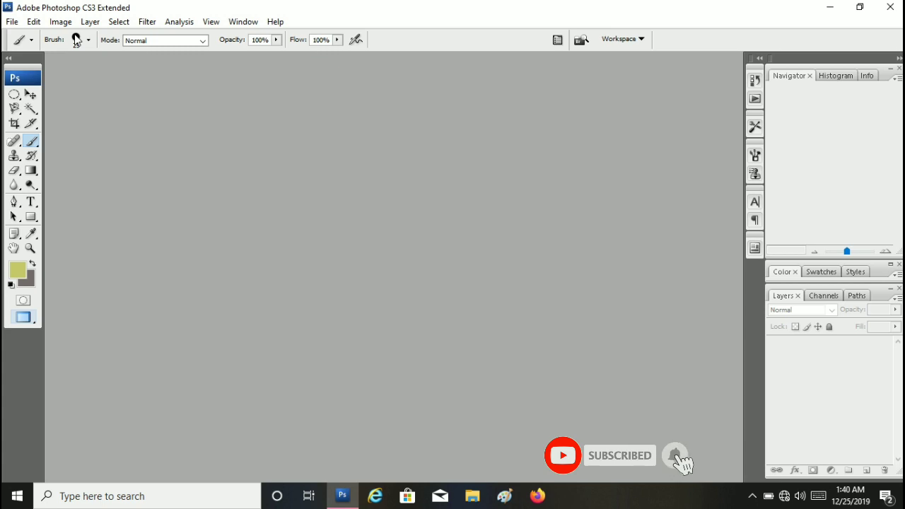
- Create a new 1000 × 800 pixel document at 100 pixels/inch with a white background
{"action": "left_click", "coordinate": [12, 22]}
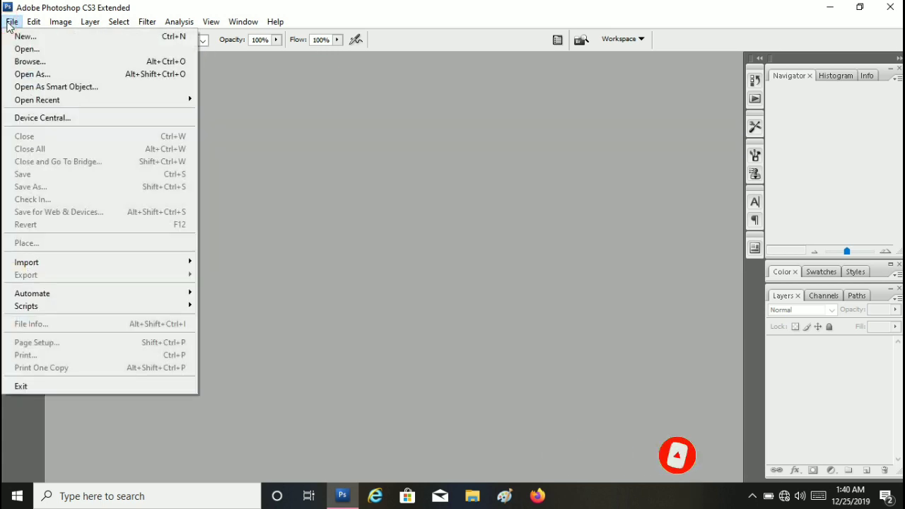
{"action": "left_click", "coordinate": [12, 22]}
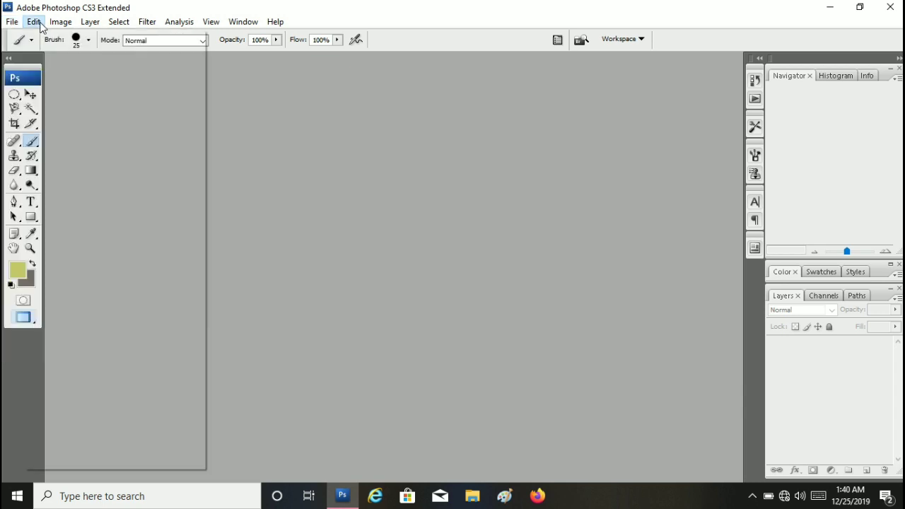
{"action": "left_click", "coordinate": [20, 36]}
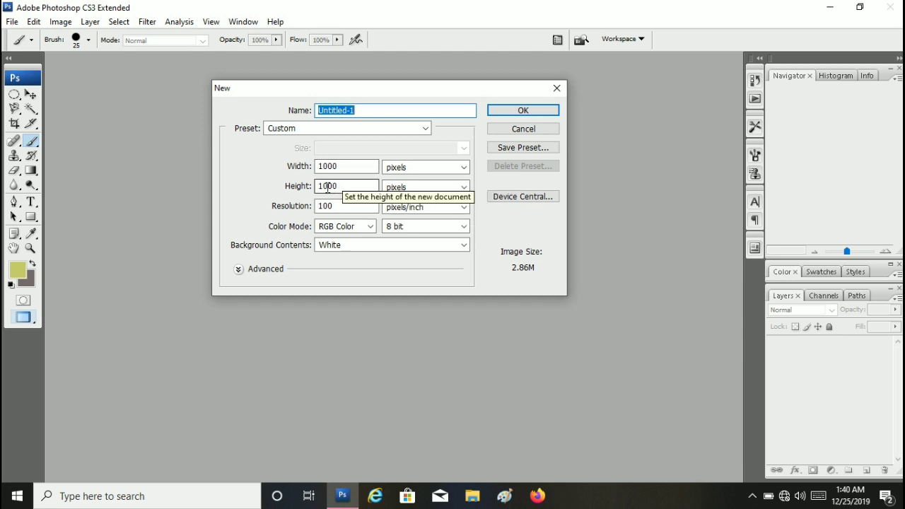
{"action": "left_click", "coordinate": [328, 188]}
{"action": "left_click_drag", "start_coordinate": [328, 187], "coordinate": [314, 187]}
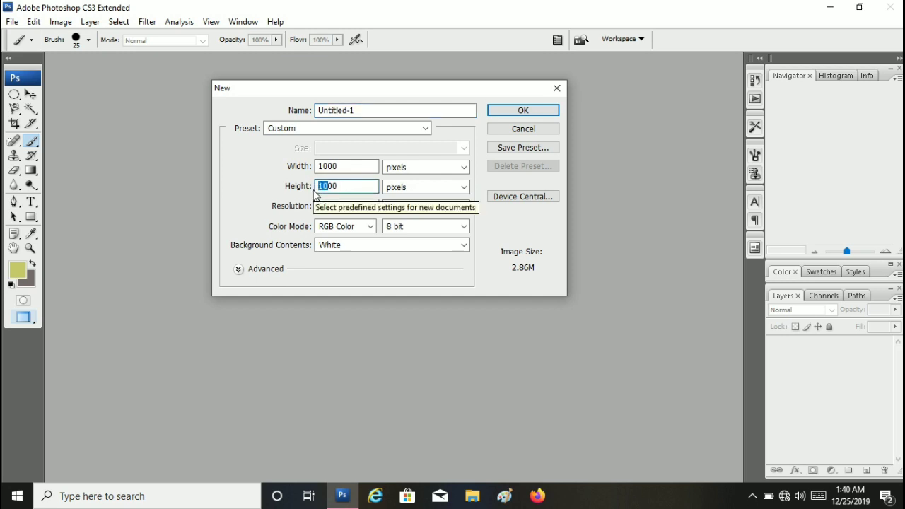
{"action": "type", "text": "8"}
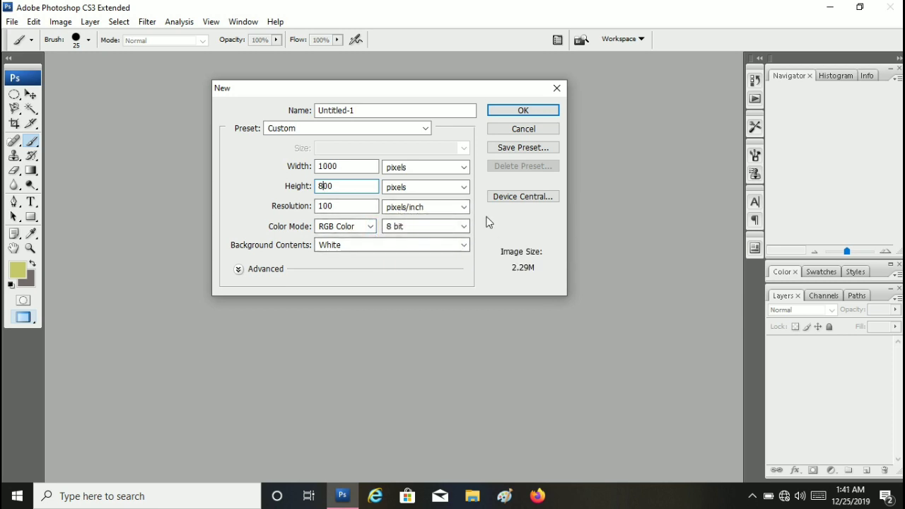
{"action": "left_click", "coordinate": [541, 114]}
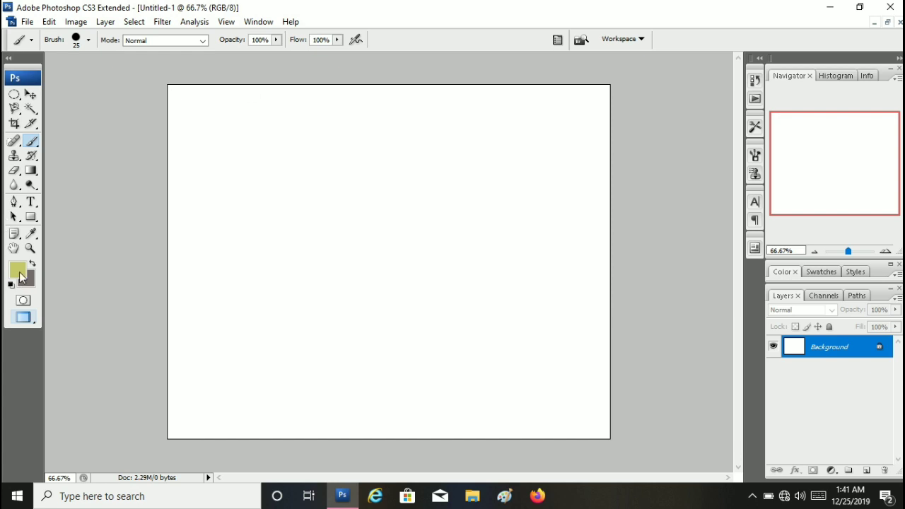
- Set the foreground colour to yellow-green c5c668 and fill the whole background with it
{"action": "left_click", "coordinate": [19, 276]}
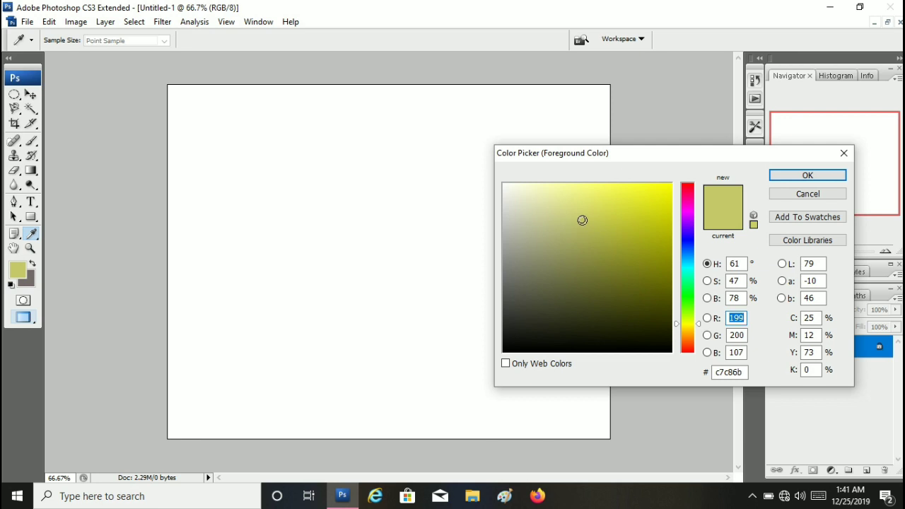
{"action": "left_click", "coordinate": [582, 220]}
{"action": "left_click", "coordinate": [583, 220]}
{"action": "left_click", "coordinate": [808, 175]}
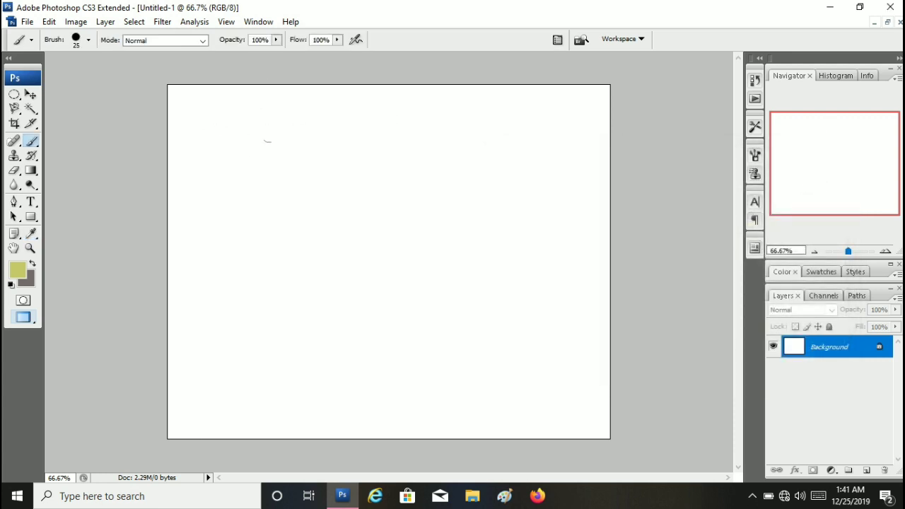
{"action": "key", "text": "alt"}
{"action": "key", "text": "alt+BackSpace"}
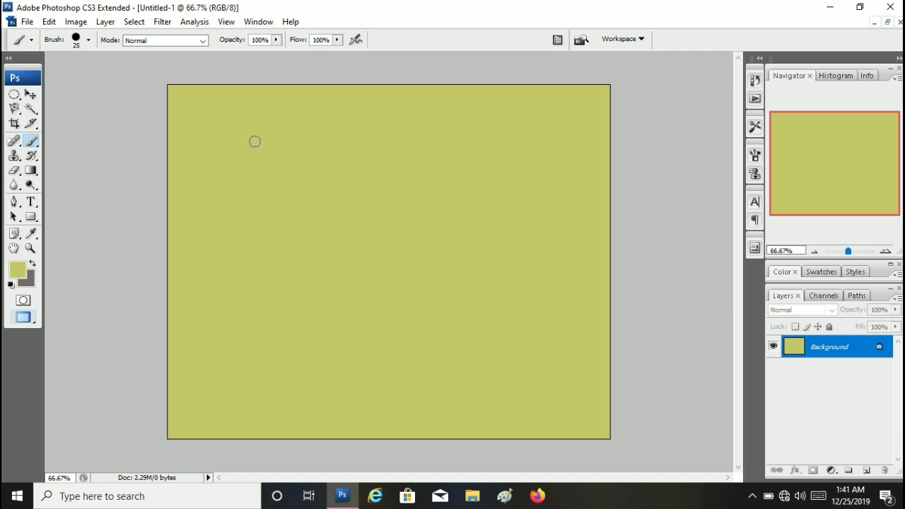
- Add Noise to the background: Amount 51.85%, Uniform distribution, Monochromatic
{"action": "left_click", "coordinate": [162, 22]}
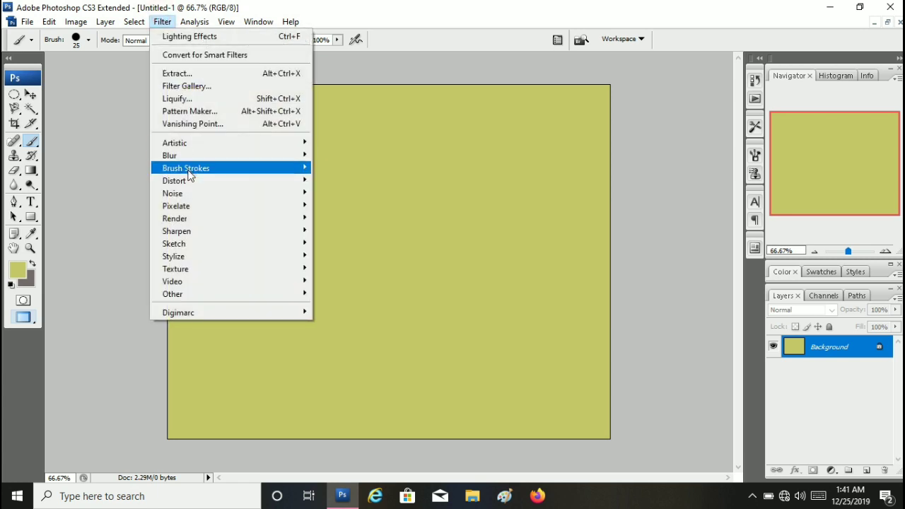
{"action": "mouse_move", "coordinate": [212, 193]}
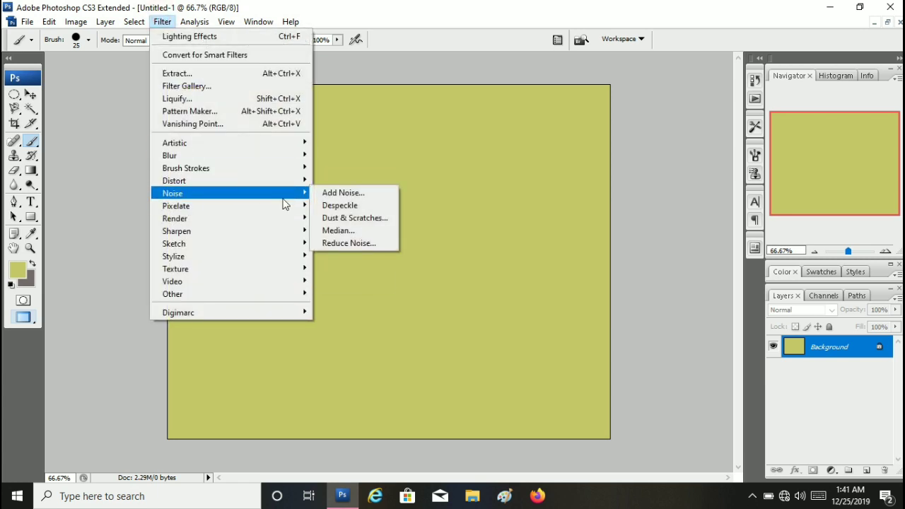
{"action": "left_click", "coordinate": [326, 192]}
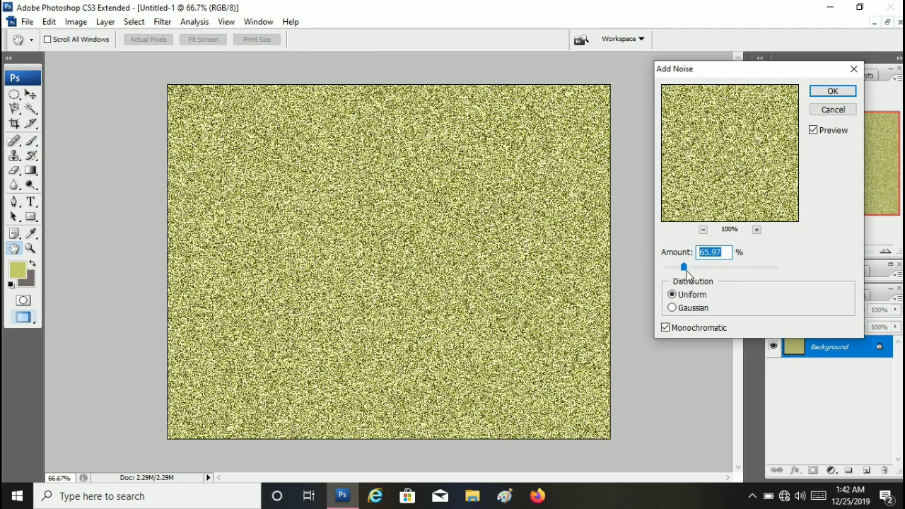
{"action": "left_click_drag", "start_coordinate": [684, 268], "coordinate": [677, 267]}
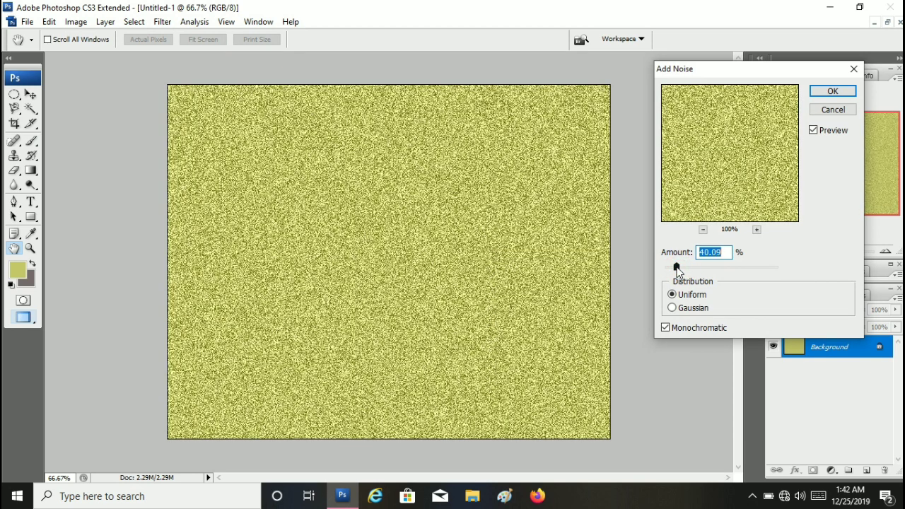
{"action": "left_click_drag", "start_coordinate": [676, 267], "coordinate": [677, 267]}
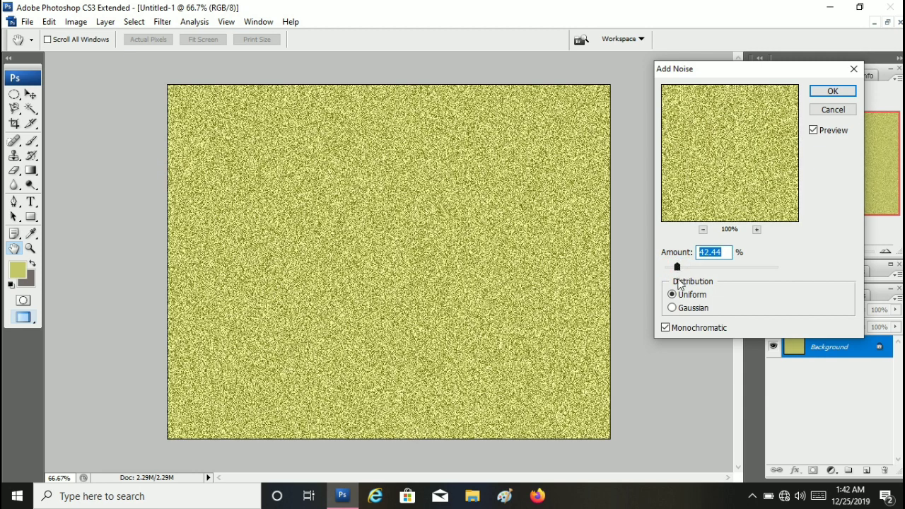
{"action": "left_click", "coordinate": [673, 308]}
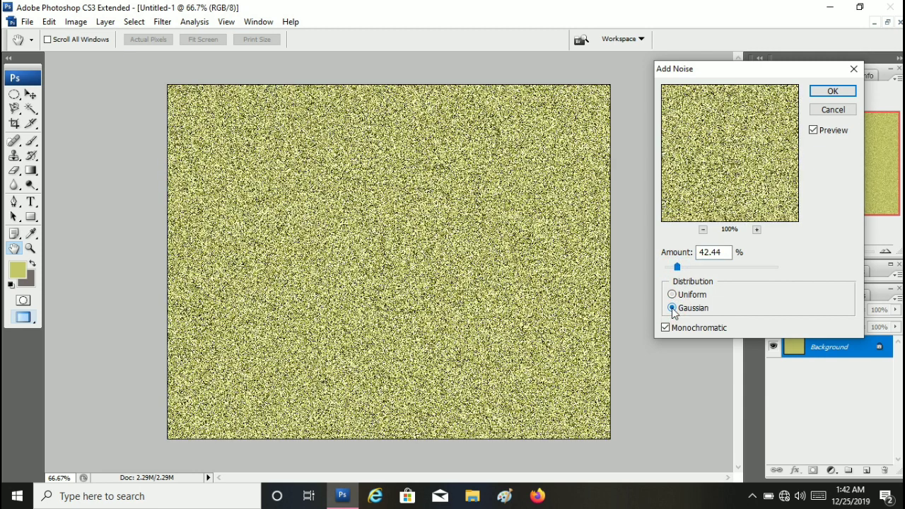
{"action": "mouse_move", "coordinate": [677, 268]}
{"action": "left_mouse_down"}
{"action": "mouse_move", "coordinate": [704, 268]}
{"action": "mouse_move", "coordinate": [685, 268]}
{"action": "left_mouse_up"}
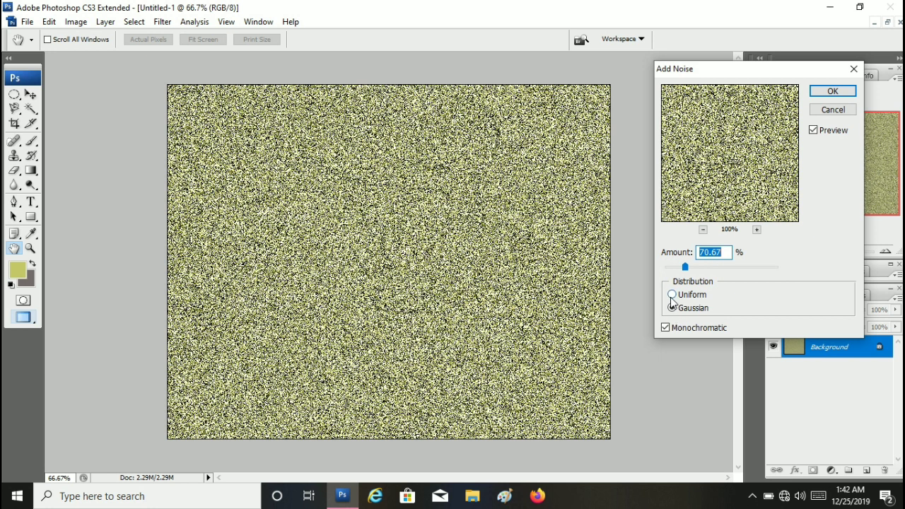
{"action": "left_click", "coordinate": [672, 294]}
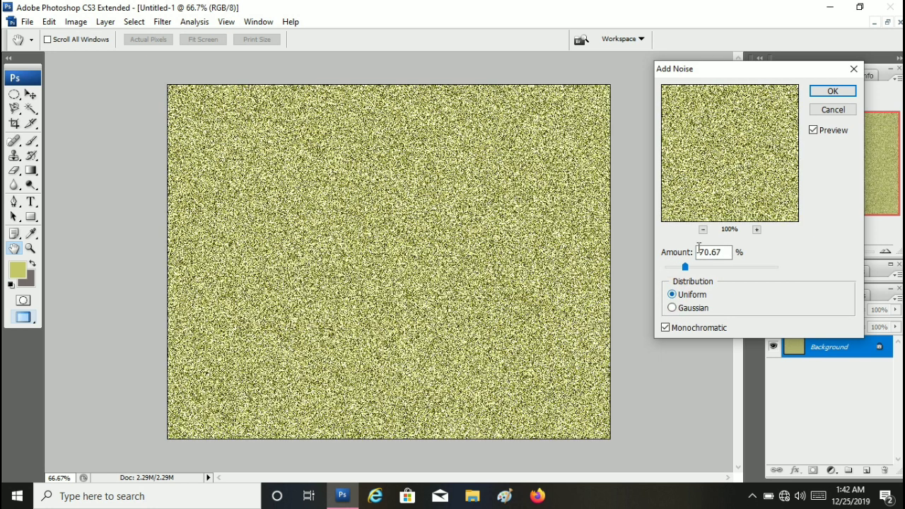
{"action": "left_click_drag", "start_coordinate": [687, 269], "coordinate": [683, 269]}
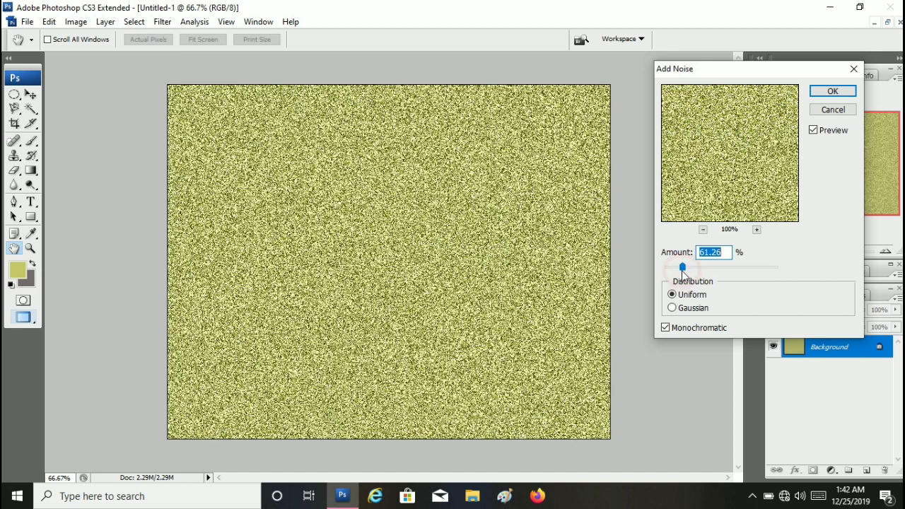
{"action": "left_click_drag", "start_coordinate": [686, 269], "coordinate": [680, 268]}
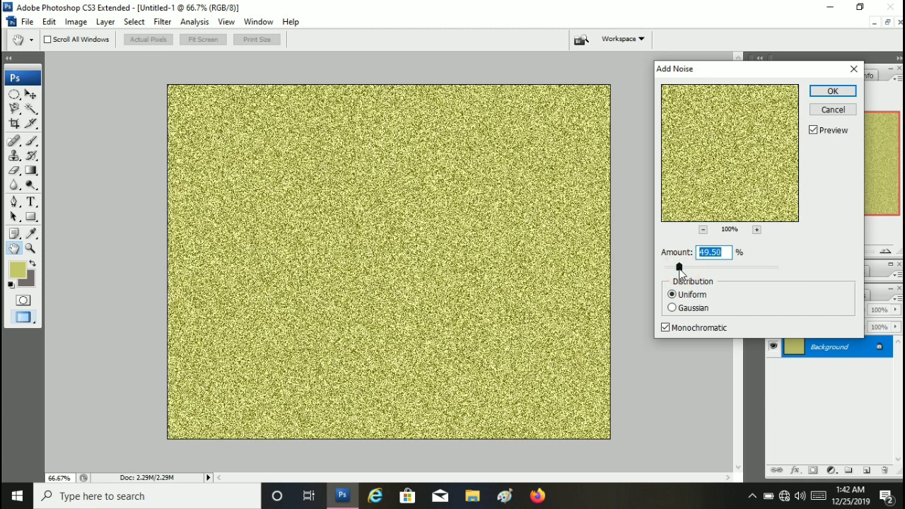
{"action": "left_click_drag", "start_coordinate": [680, 269], "coordinate": [680, 268]}
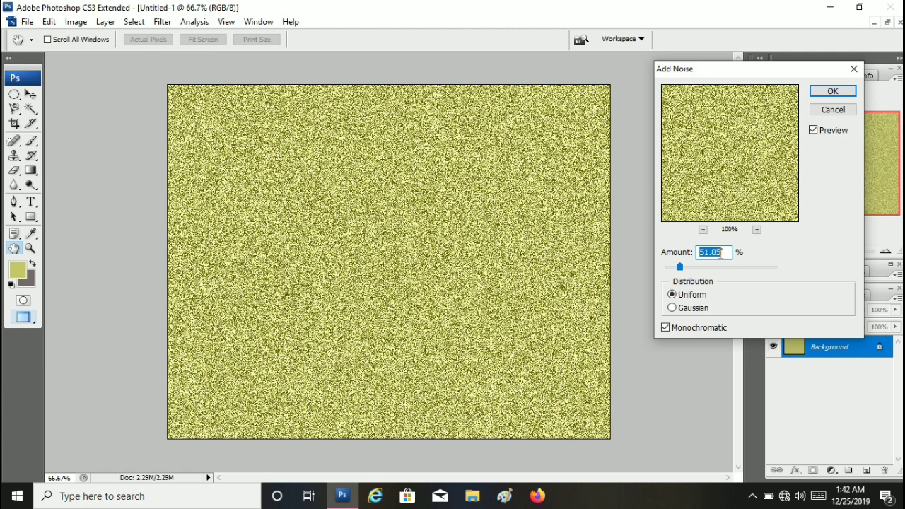
{"action": "left_click", "coordinate": [834, 92]}
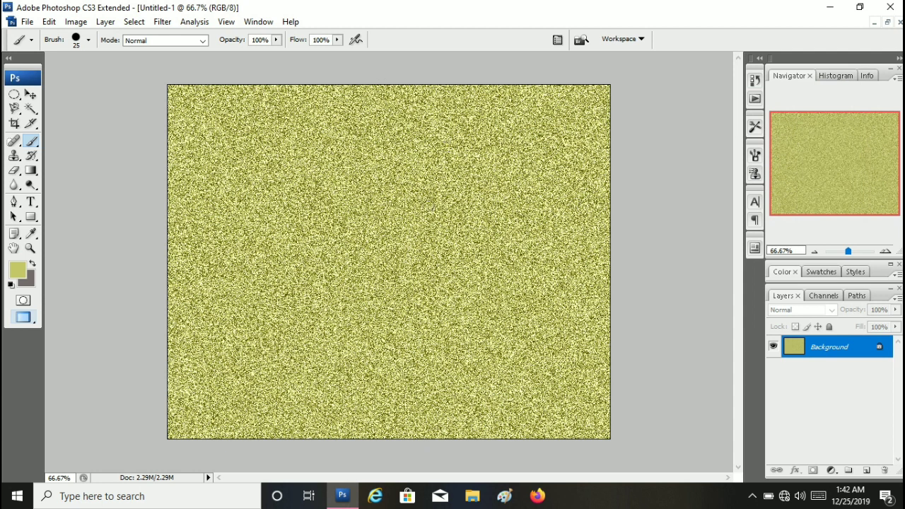
- Apply a Lighting Effects spotlight reshaped into a tilted oval, intensity 35, focus 69
{"action": "left_click", "coordinate": [162, 21]}
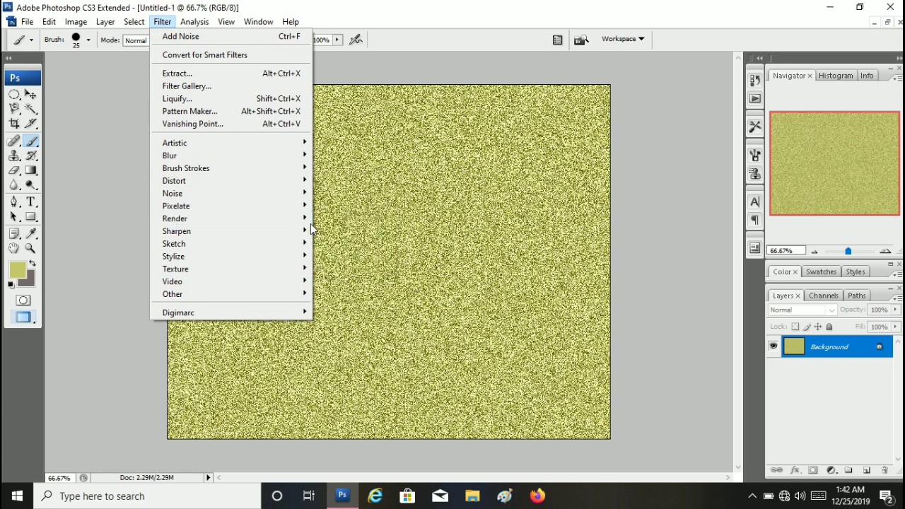
{"action": "mouse_move", "coordinate": [174, 218]}
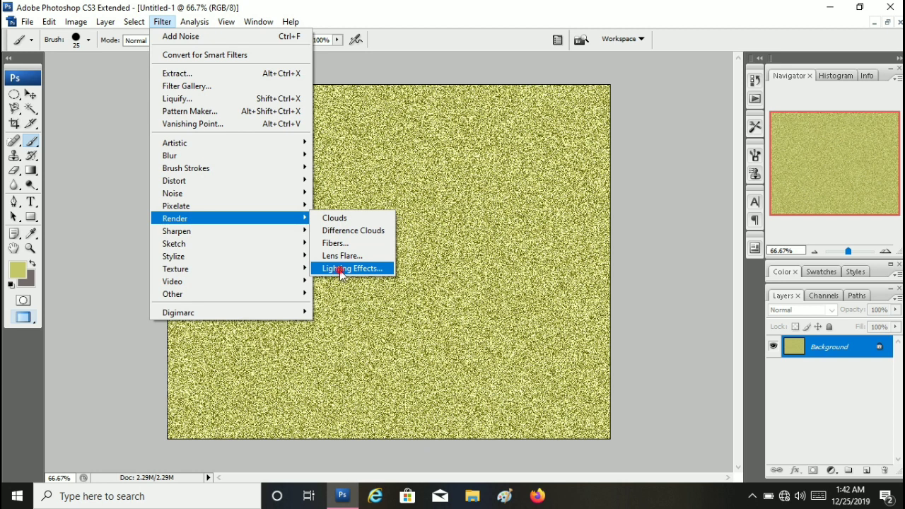
{"action": "left_click", "coordinate": [338, 270]}
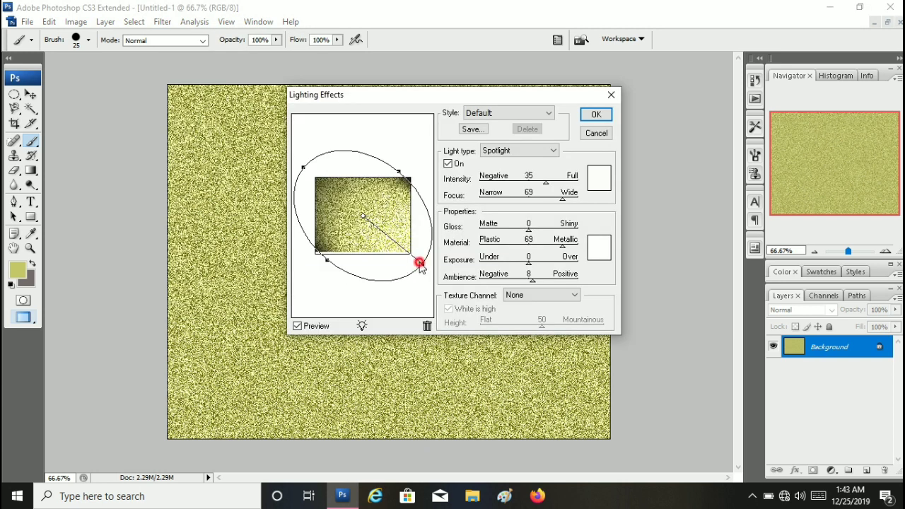
{"action": "mouse_move", "coordinate": [422, 263]}
{"action": "left_mouse_down"}
{"action": "mouse_move", "coordinate": [416, 259]}
{"action": "mouse_move", "coordinate": [434, 276]}
{"action": "mouse_move", "coordinate": [423, 263]}
{"action": "left_mouse_up"}
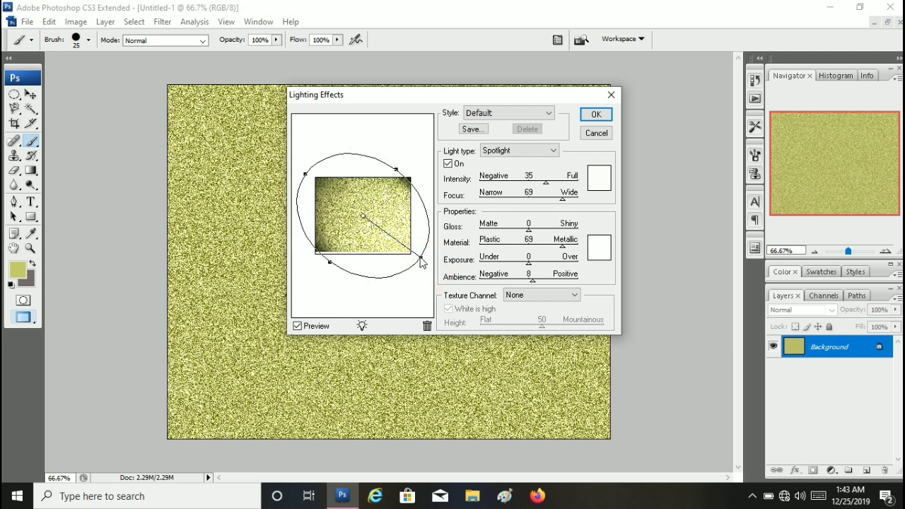
{"action": "mouse_move", "coordinate": [423, 263]}
{"action": "left_mouse_down"}
{"action": "mouse_move", "coordinate": [430, 206]}
{"action": "mouse_move", "coordinate": [423, 205]}
{"action": "mouse_move", "coordinate": [423, 162]}
{"action": "left_mouse_up"}
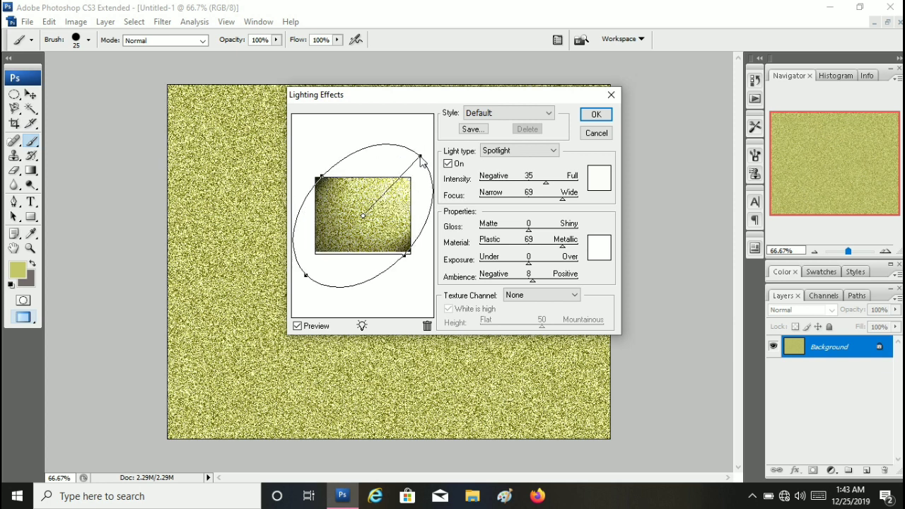
{"action": "left_click_drag", "start_coordinate": [308, 276], "coordinate": [404, 273]}
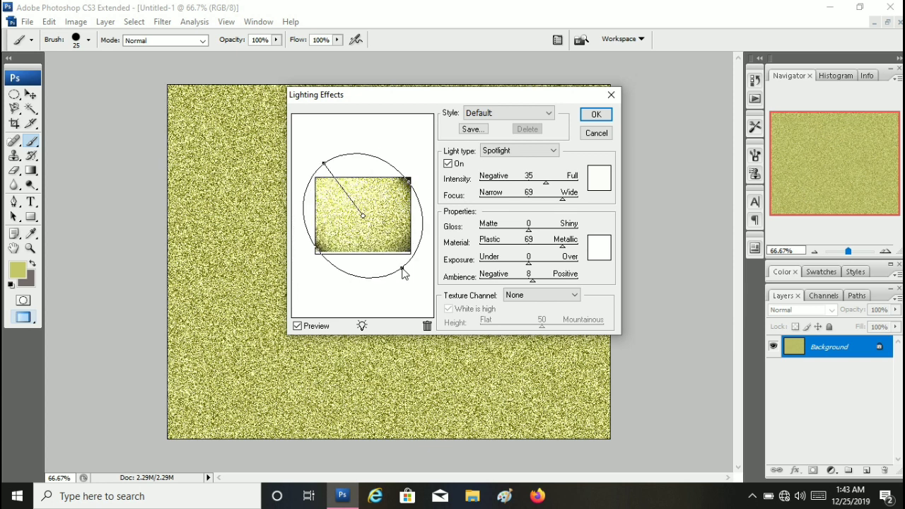
{"action": "left_click", "coordinate": [402, 269]}
{"action": "left_click_drag", "start_coordinate": [403, 270], "coordinate": [406, 271]}
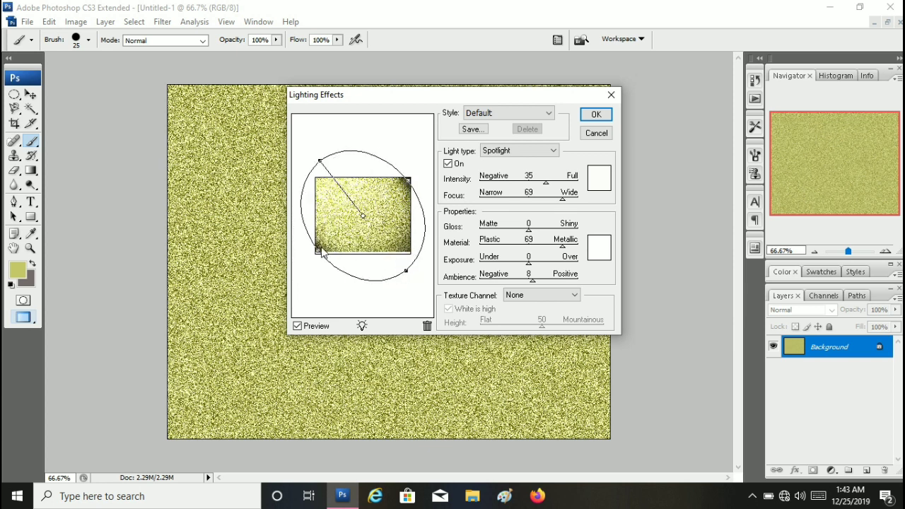
{"action": "left_click_drag", "start_coordinate": [319, 251], "coordinate": [321, 244]}
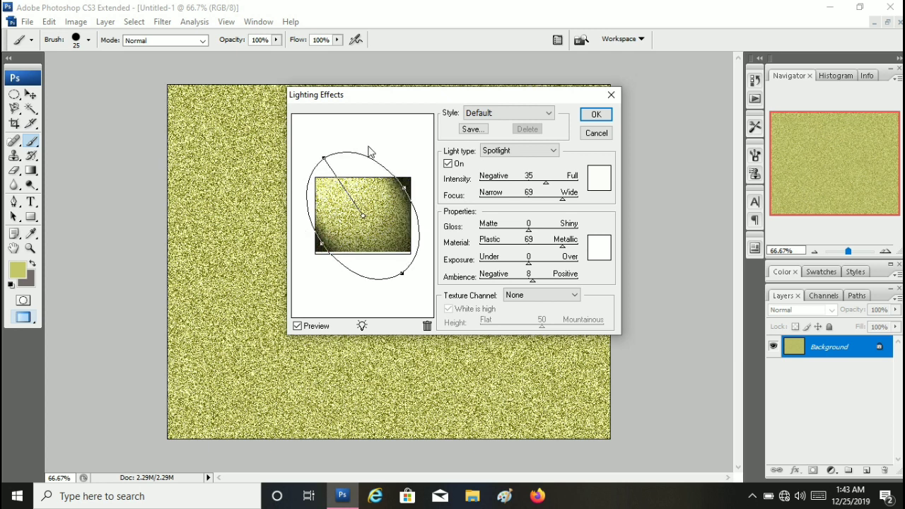
{"action": "left_click_drag", "start_coordinate": [323, 158], "coordinate": [326, 165]}
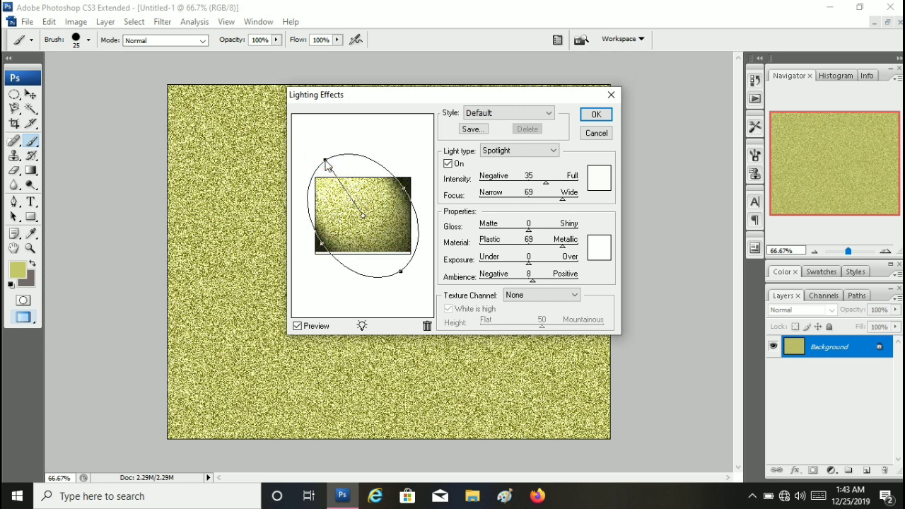
{"action": "left_click", "coordinate": [596, 114]}
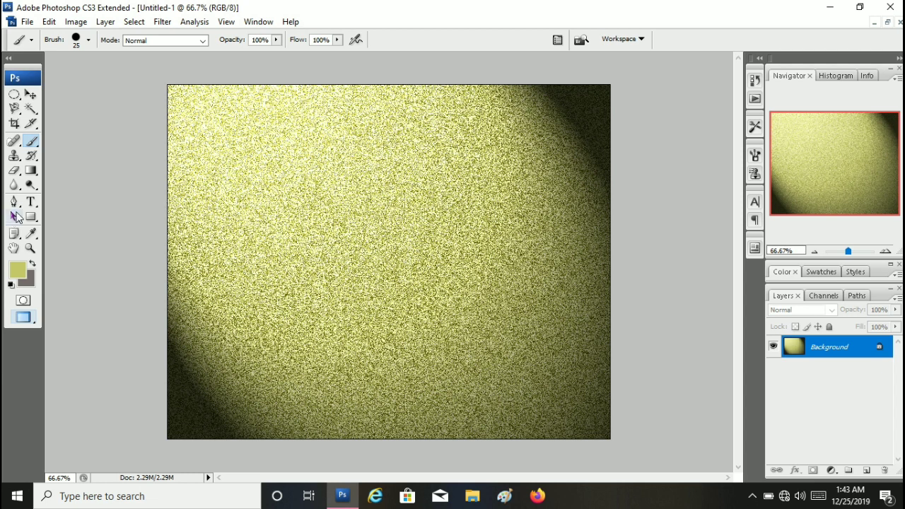
- Set up the Horizontal Type Tool with Comic Sans MS Bold, 72 pt, white
{"action": "left_click", "coordinate": [30, 205]}
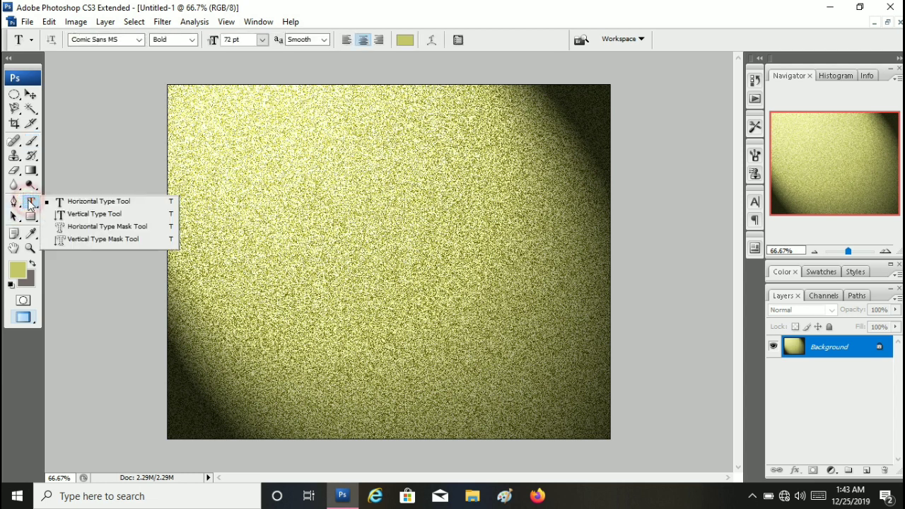
{"action": "left_click", "coordinate": [81, 200]}
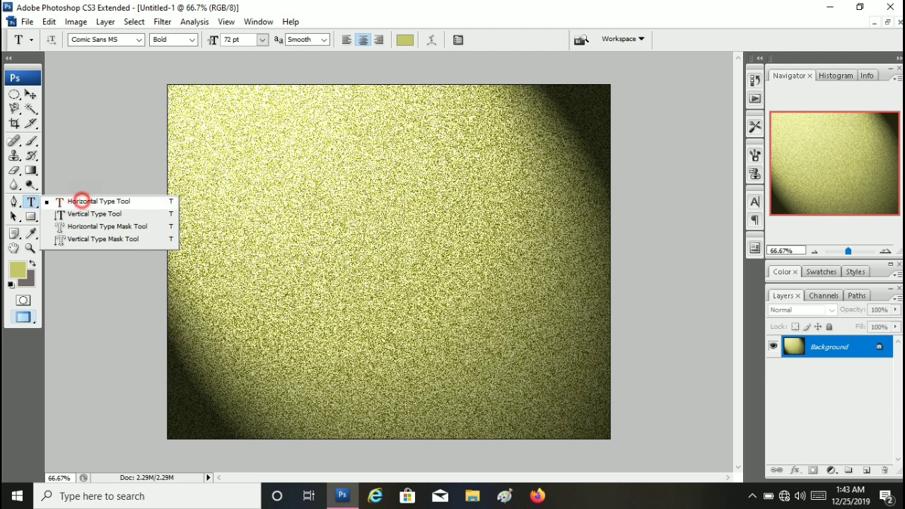
{"action": "left_click", "coordinate": [139, 39]}
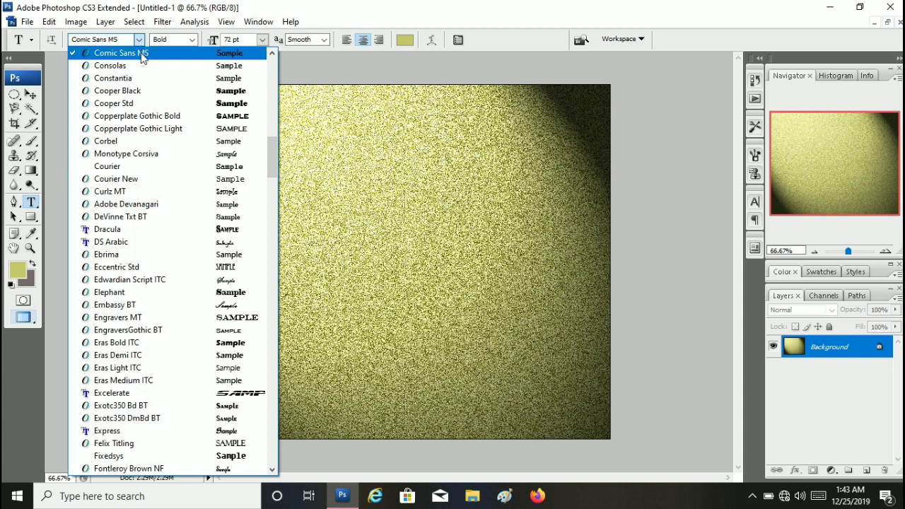
{"action": "left_click", "coordinate": [142, 56]}
{"action": "left_click", "coordinate": [192, 39]}
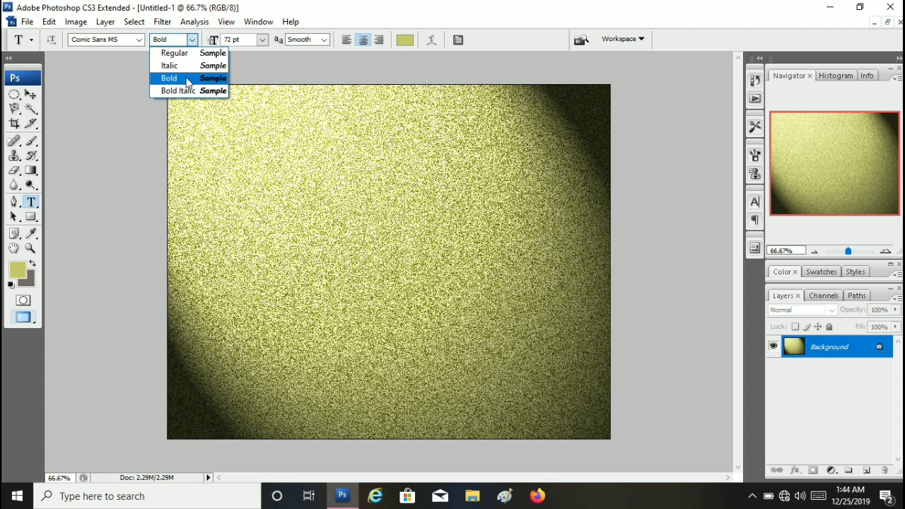
{"action": "left_click", "coordinate": [188, 79]}
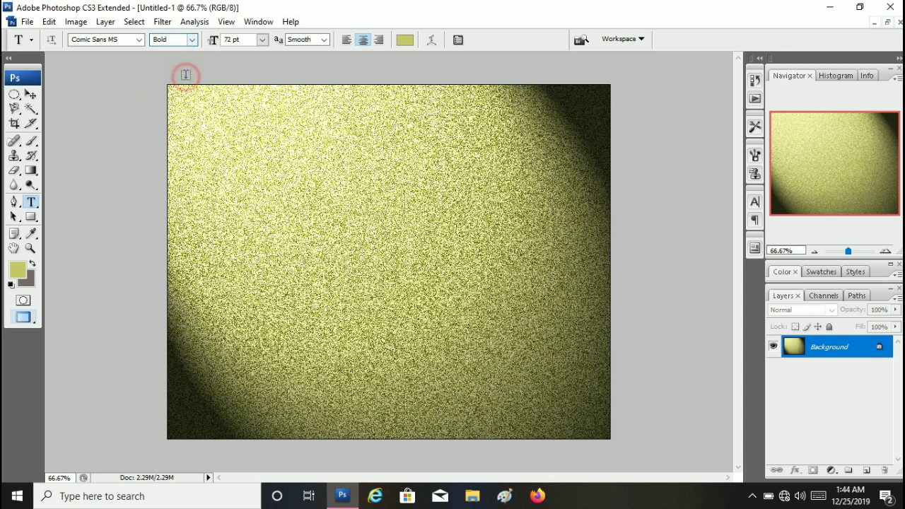
{"action": "left_click", "coordinate": [263, 40]}
{"action": "left_click", "coordinate": [262, 43]}
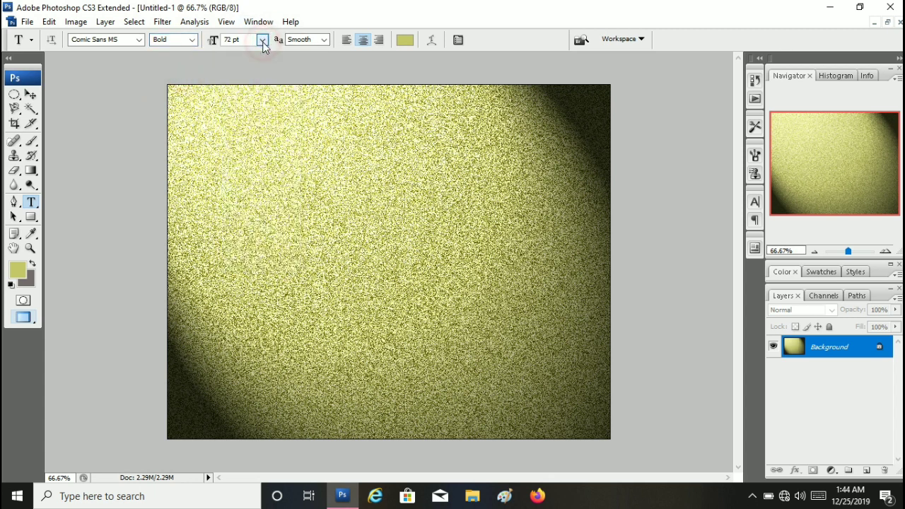
{"action": "left_click", "coordinate": [404, 40]}
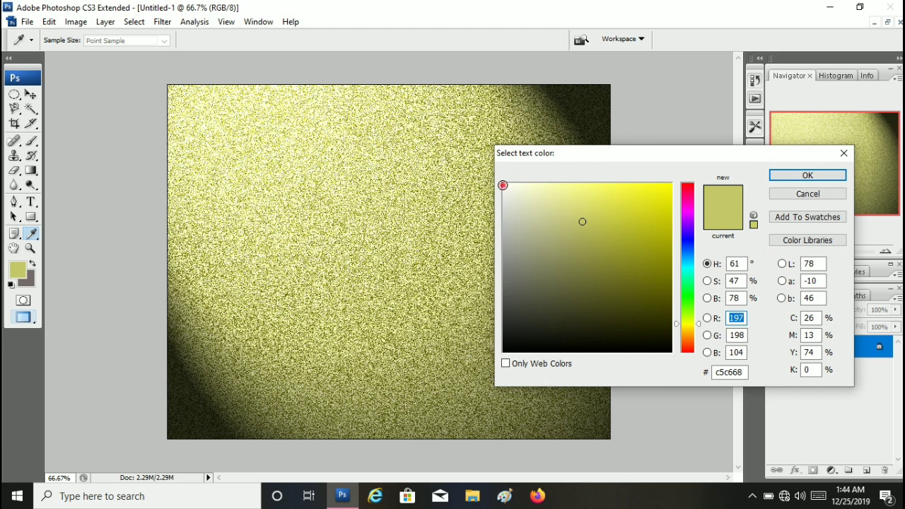
{"action": "left_click", "coordinate": [505, 185]}
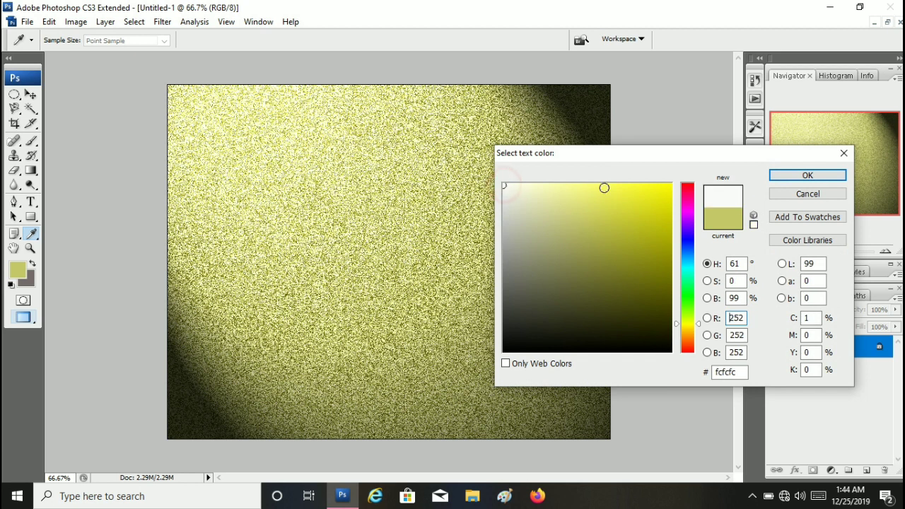
{"action": "left_click", "coordinate": [787, 176]}
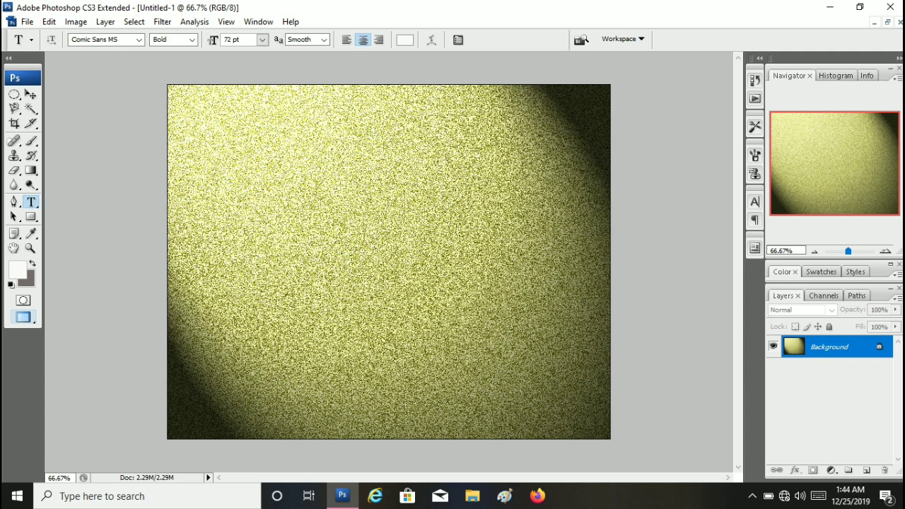
- Type D'AXES near the canvas centre and nudge it slightly down-left
{"action": "left_click", "coordinate": [397, 244]}
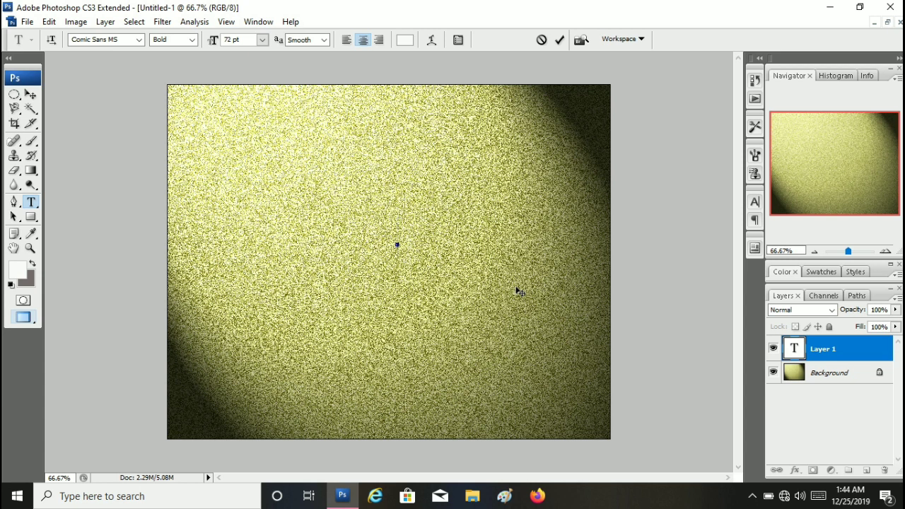
{"action": "type", "text": "D"}
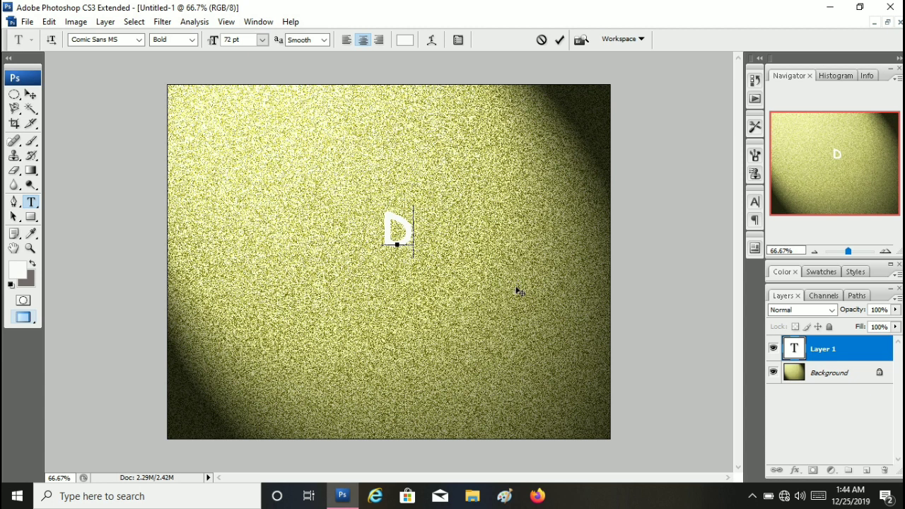
{"action": "type", "text": "'"}
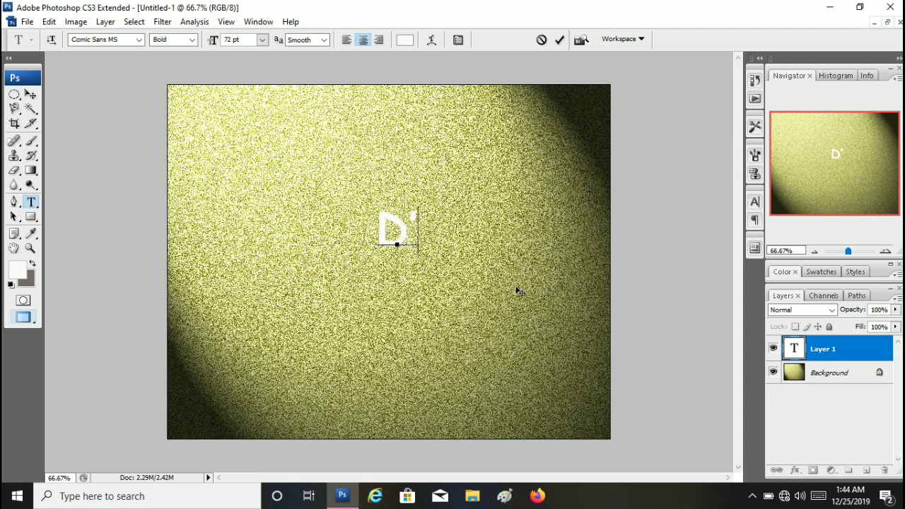
{"action": "type", "text": "AXES"}
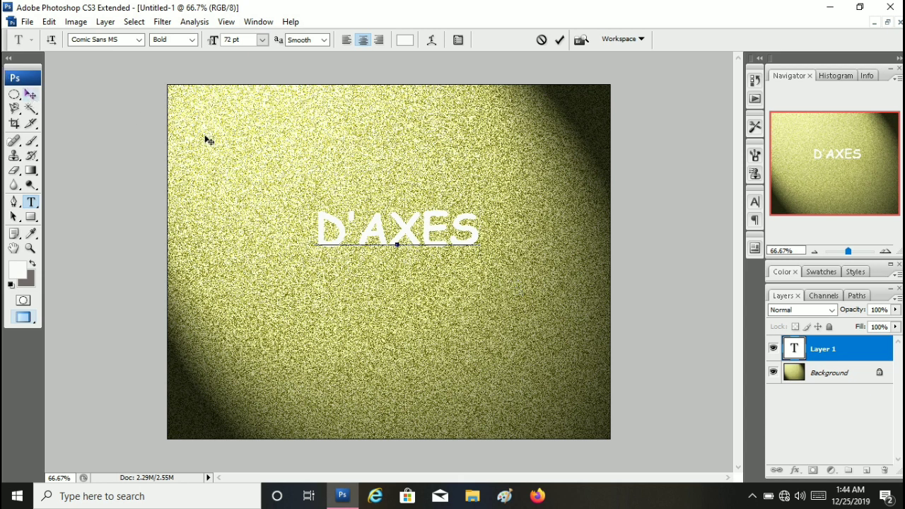
{"action": "left_click", "coordinate": [31, 95]}
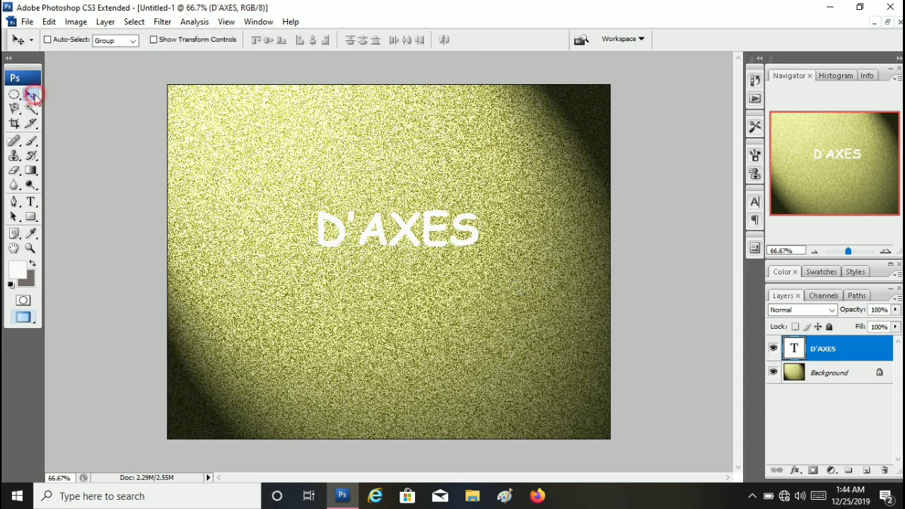
{"action": "left_click_drag", "start_coordinate": [379, 217], "coordinate": [366, 226]}
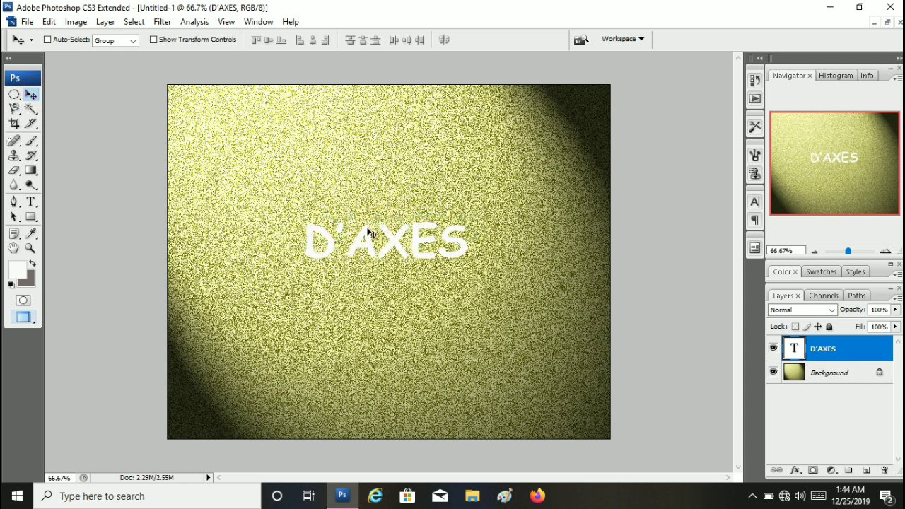
- Free-transform the D'AXES text up to 166.5% and re-centre it on the canvas
{"action": "key", "text": "ctrl+t"}
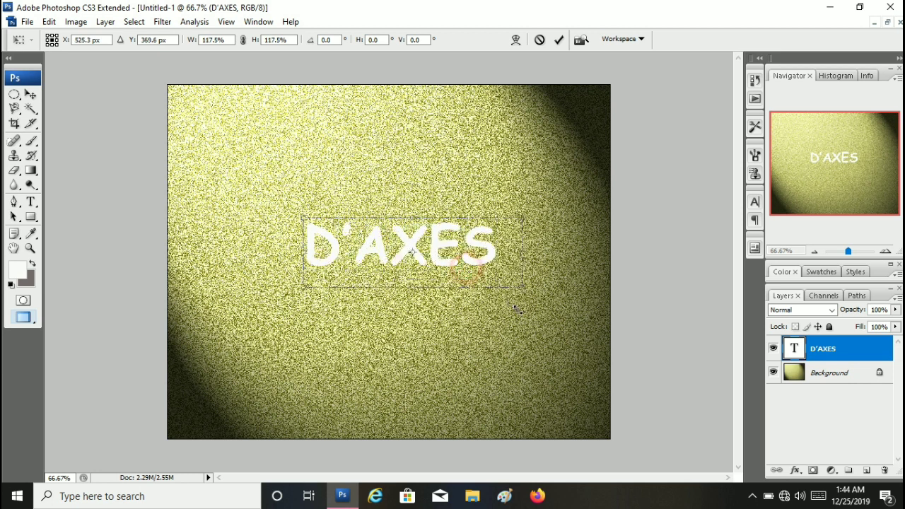
{"action": "left_click_drag", "start_coordinate": [466, 267], "coordinate": [542, 291]}
{"action": "left_click_drag", "start_coordinate": [306, 290], "coordinate": [267, 303]}
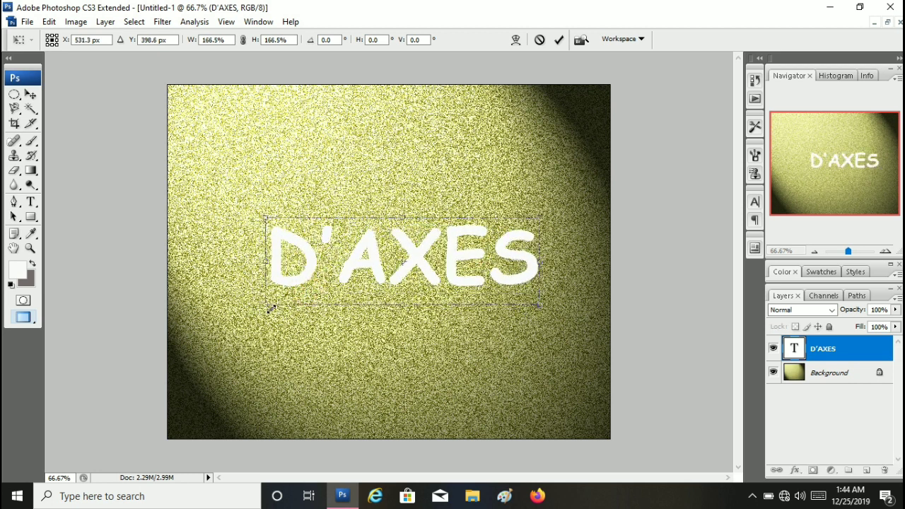
{"action": "left_click_drag", "start_coordinate": [469, 270], "coordinate": [459, 264]}
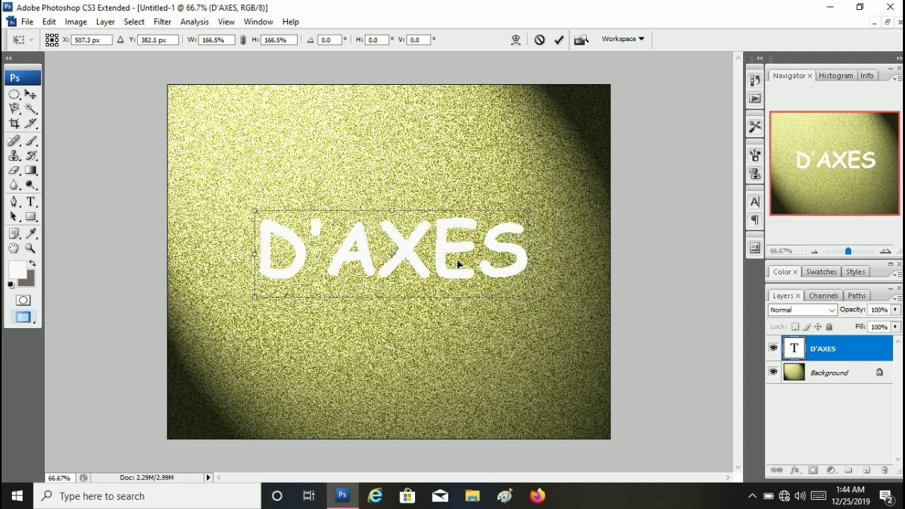
{"action": "key", "text": "Return"}
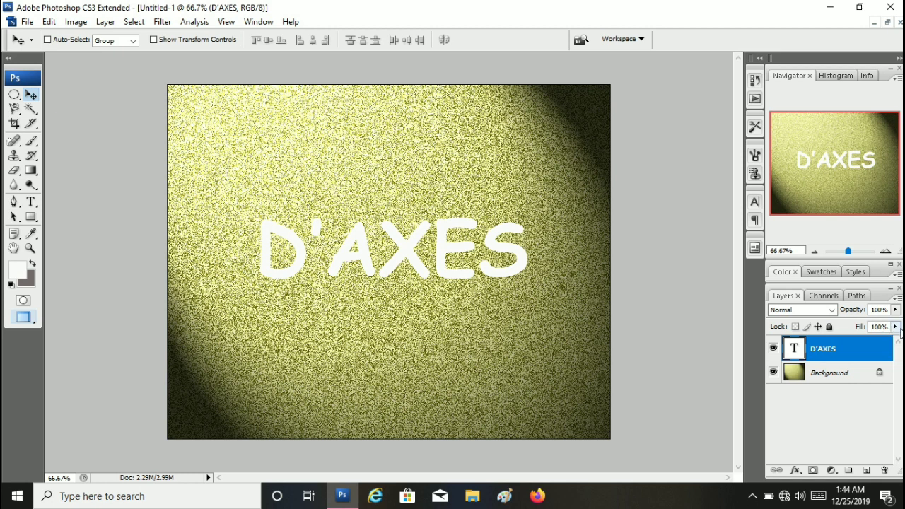
- Drop the D'AXES layer's Fill to 0% and keep that layer selected
{"action": "left_click", "coordinate": [896, 327]}
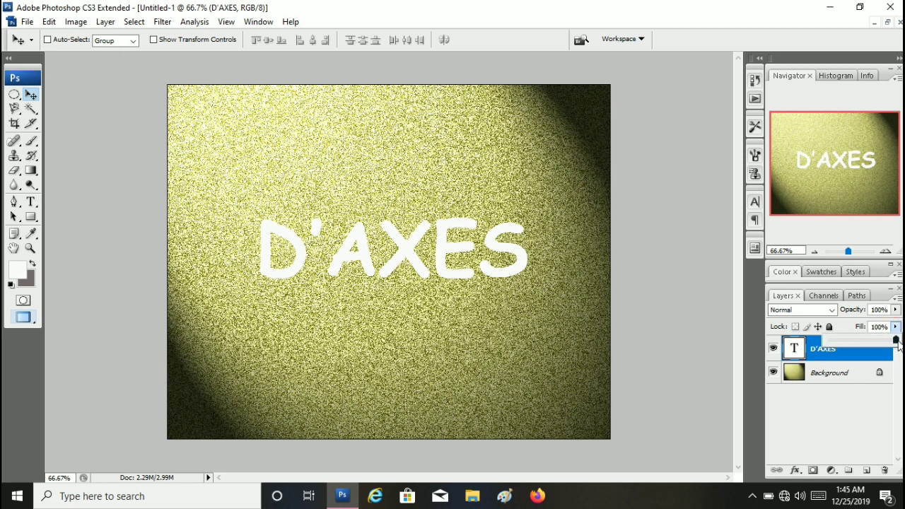
{"action": "left_click_drag", "start_coordinate": [896, 340], "coordinate": [819, 349]}
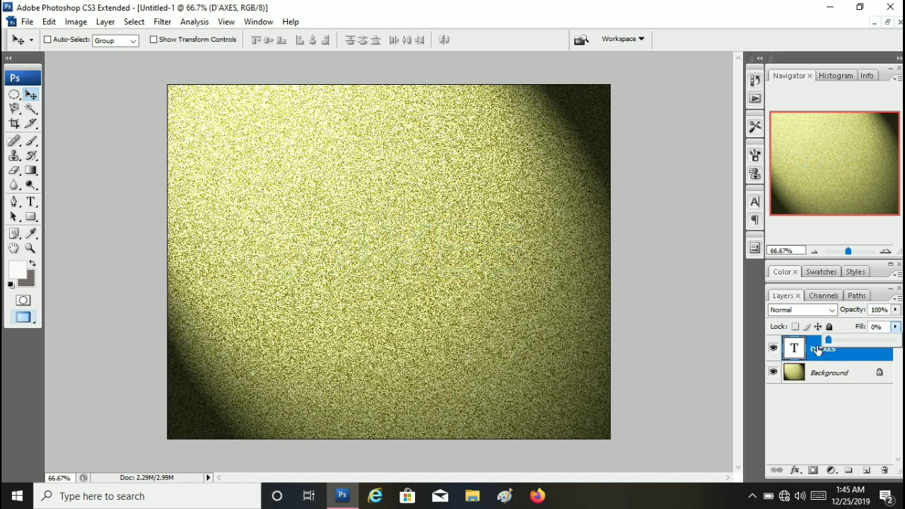
{"action": "left_click", "coordinate": [852, 398]}
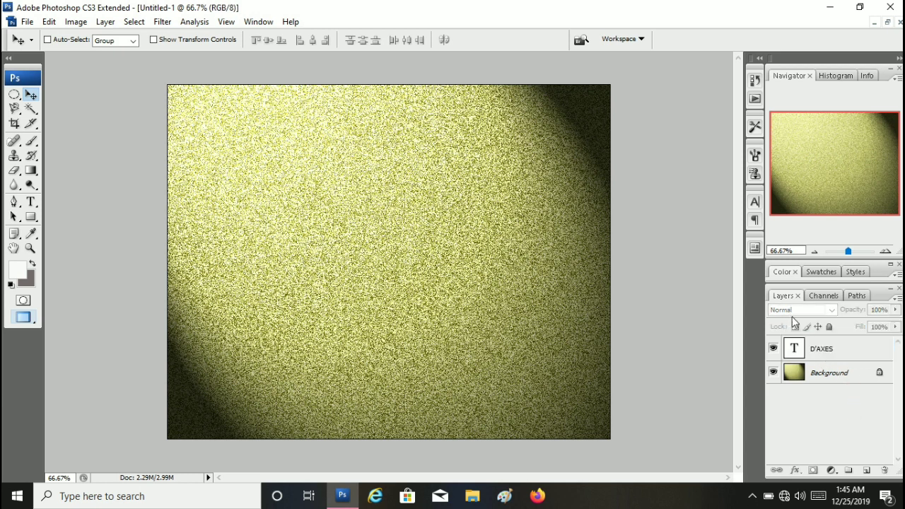
{"action": "left_click", "coordinate": [823, 354]}
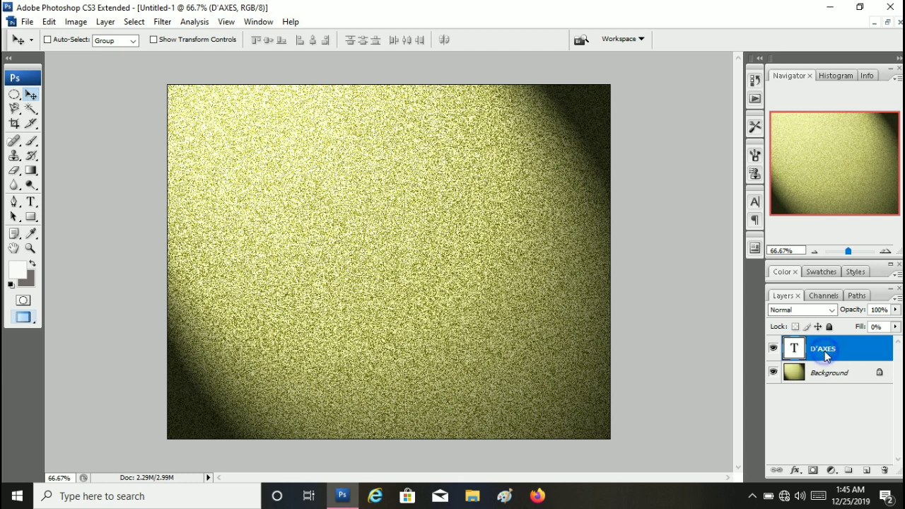
- Rasterize the D'AXES type layer from its Layers panel context menu
{"action": "right_click", "coordinate": [826, 357]}
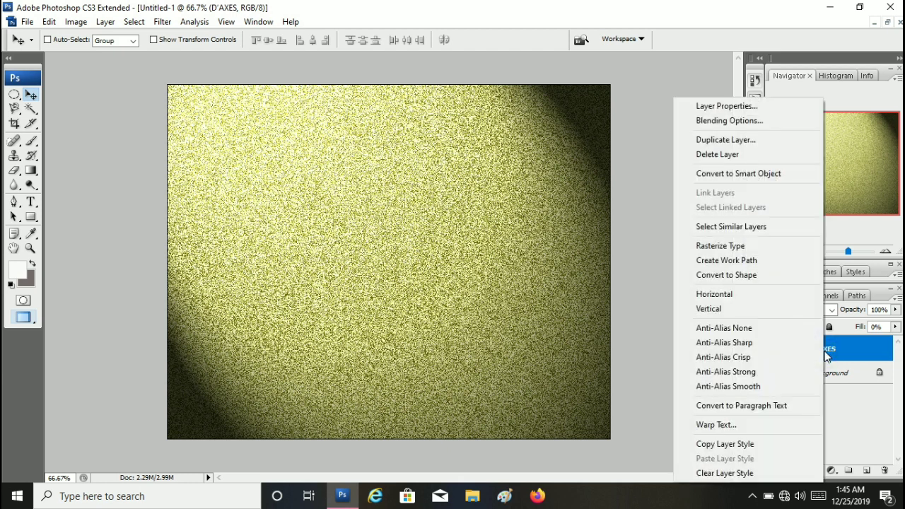
{"action": "left_click", "coordinate": [755, 247]}
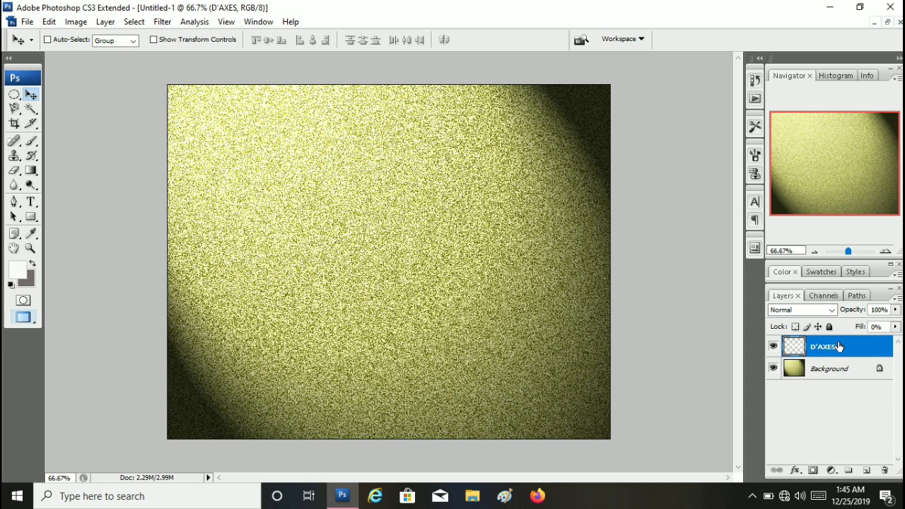
- Add a Smooth Inner Bevel and Emboss to D'AXES with Soften 8 px and slightly larger Size
{"action": "left_click", "coordinate": [796, 472]}
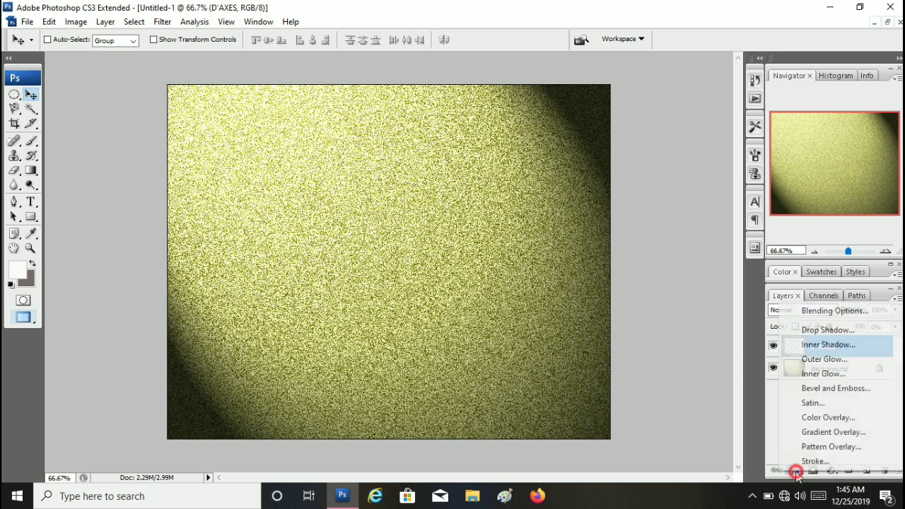
{"action": "left_click", "coordinate": [835, 311]}
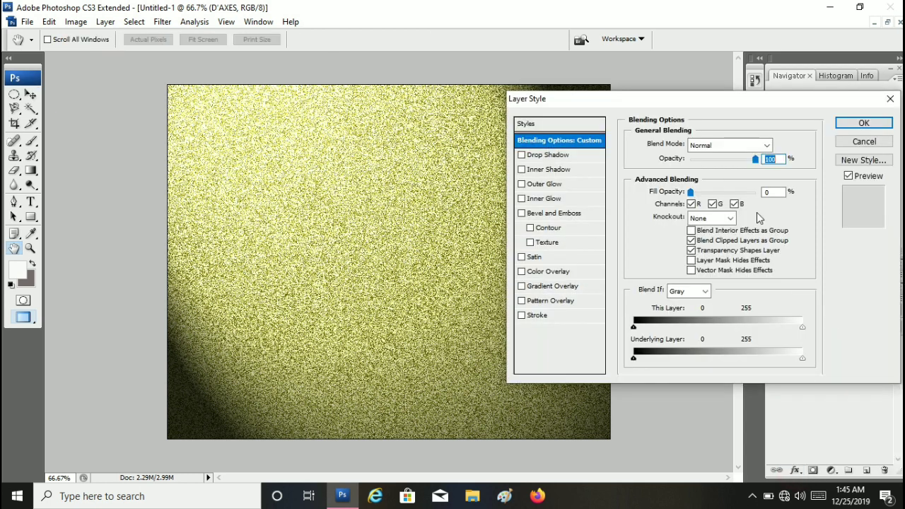
{"action": "mouse_move", "coordinate": [731, 101]}
{"action": "left_mouse_down"}
{"action": "mouse_move", "coordinate": [809, 135]}
{"action": "mouse_move", "coordinate": [796, 96]}
{"action": "left_mouse_up"}
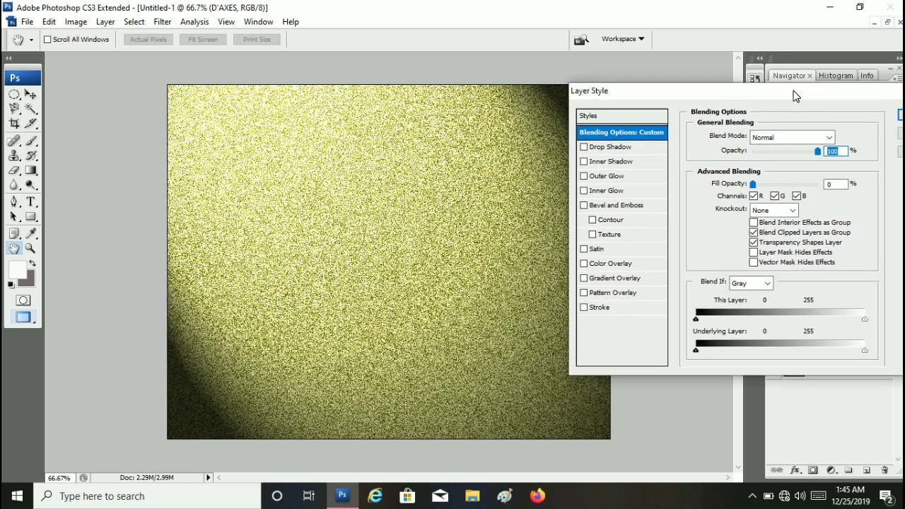
{"action": "left_click", "coordinate": [633, 204]}
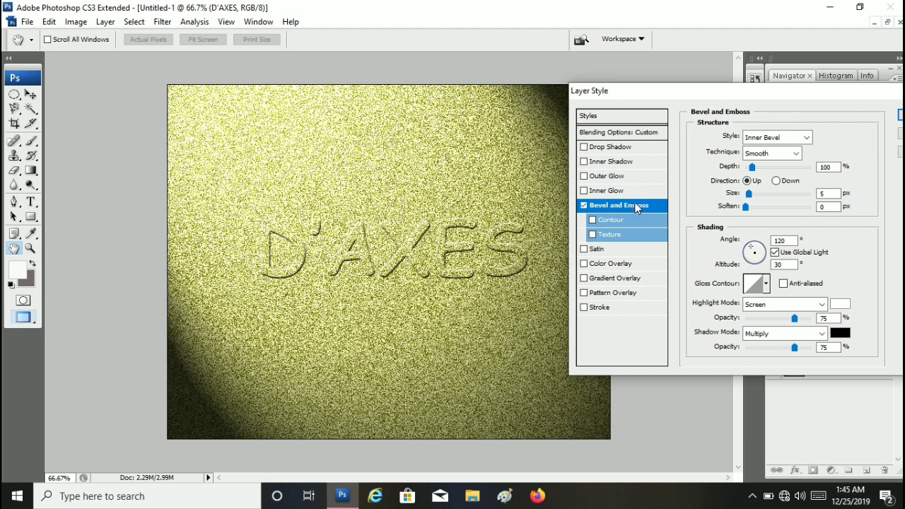
{"action": "left_click", "coordinate": [745, 205]}
{"action": "left_click_drag", "start_coordinate": [745, 205], "coordinate": [758, 205]}
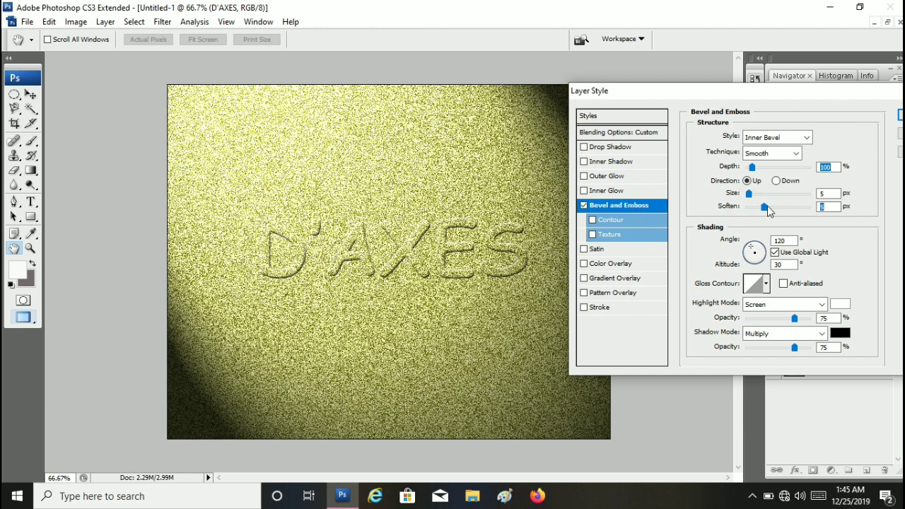
{"action": "left_click_drag", "start_coordinate": [758, 205], "coordinate": [777, 213]}
{"action": "left_click", "coordinate": [777, 209]}
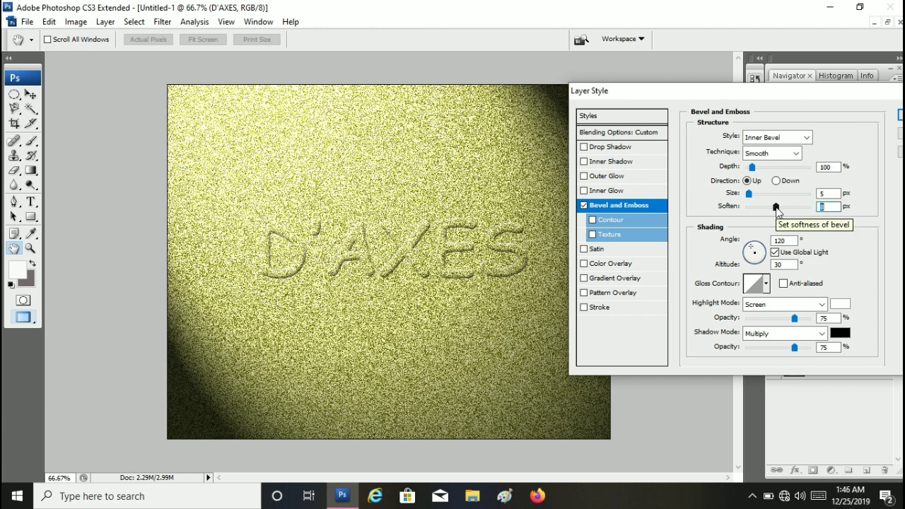
{"action": "left_click", "coordinate": [748, 194]}
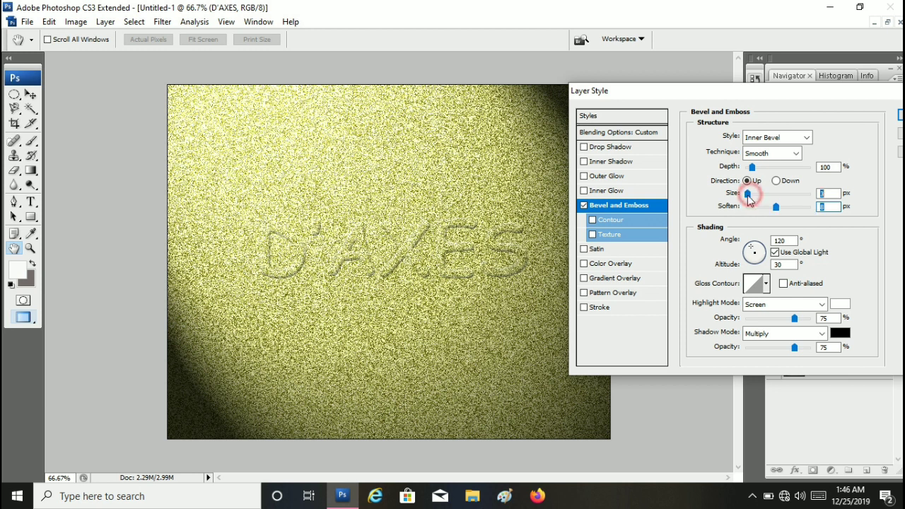
{"action": "left_click_drag", "start_coordinate": [748, 197], "coordinate": [751, 198]}
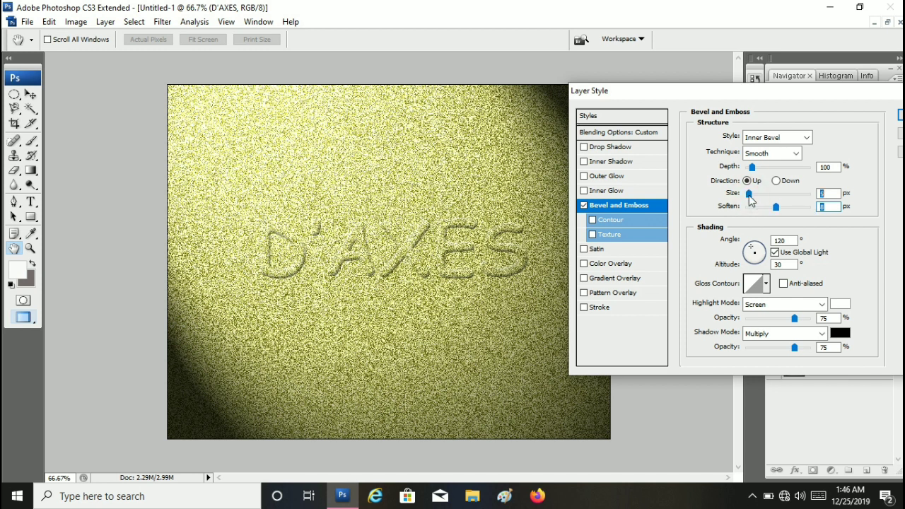
{"action": "left_click", "coordinate": [749, 197]}
- Set the bevel's shadow colour to dark teal 046e68
{"action": "left_click", "coordinate": [839, 334]}
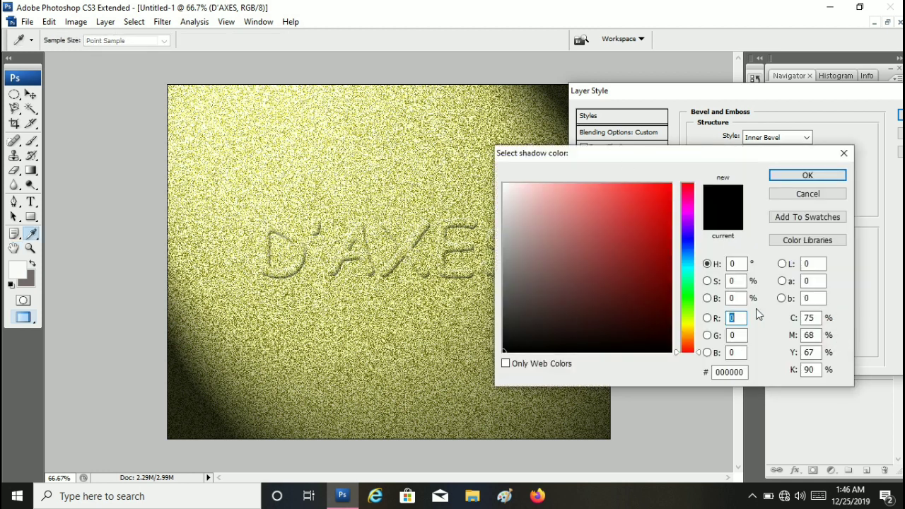
{"action": "left_click", "coordinate": [688, 270]}
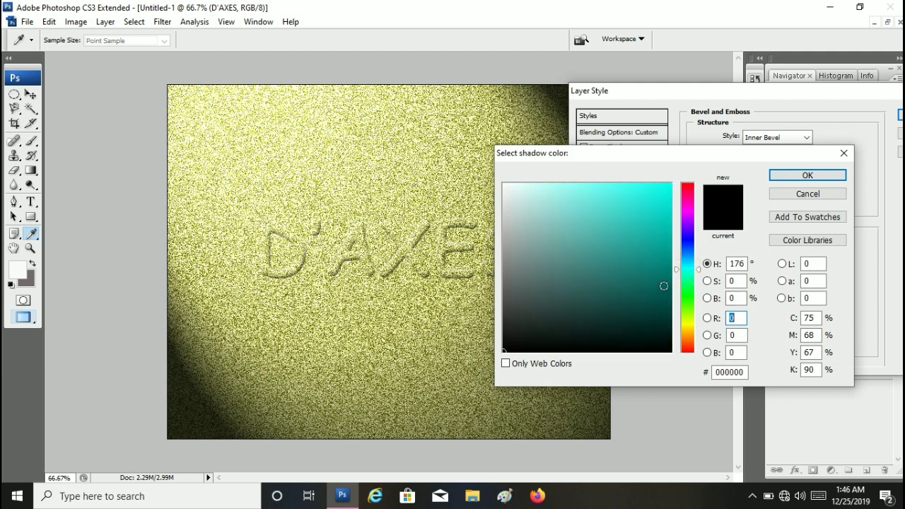
{"action": "left_click", "coordinate": [666, 280]}
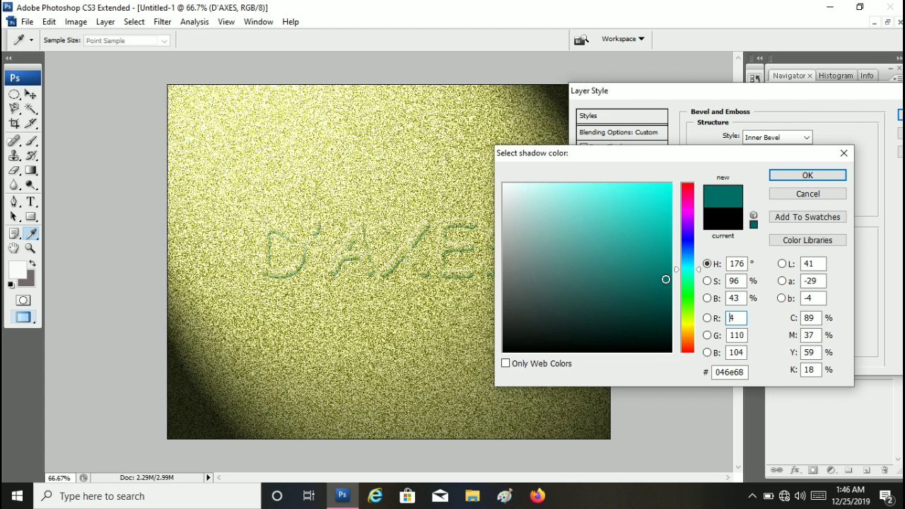
{"action": "left_click", "coordinate": [789, 178]}
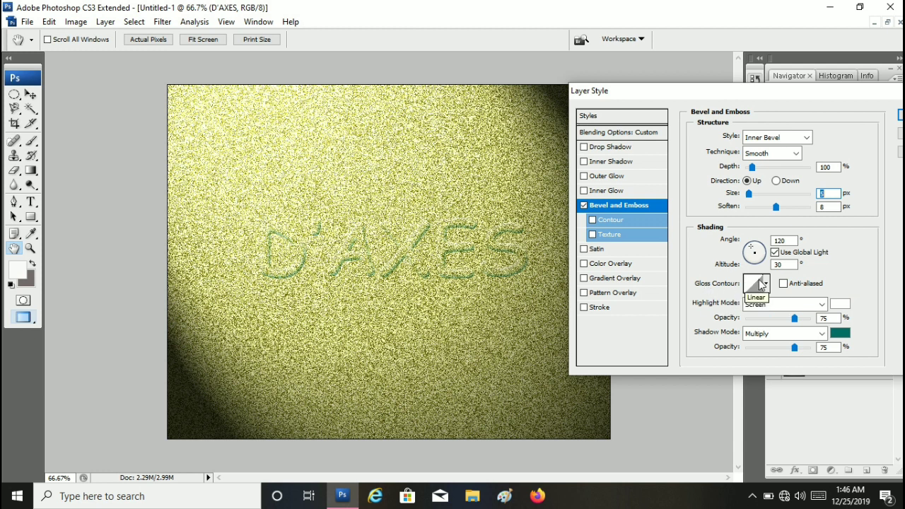
- Apply a peaked gloss contour and keep the highlight mode at Screen
{"action": "left_click", "coordinate": [765, 284]}
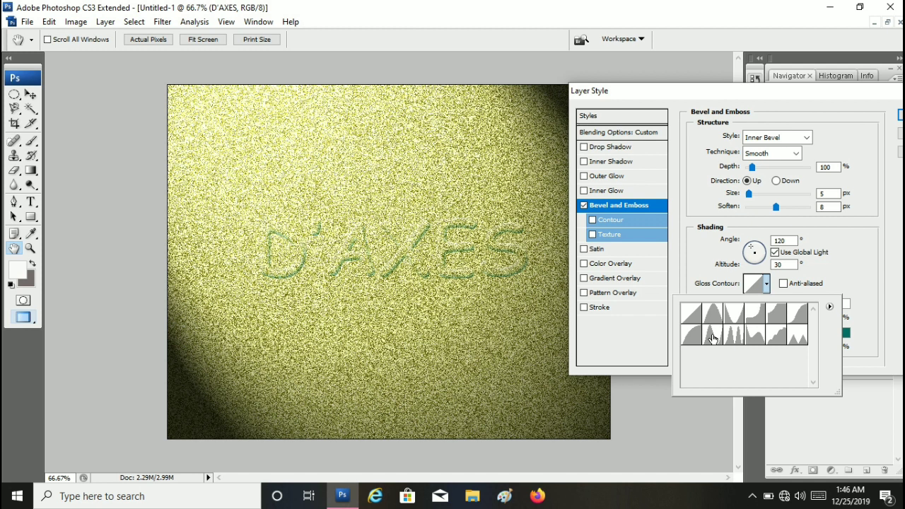
{"action": "left_click", "coordinate": [713, 337]}
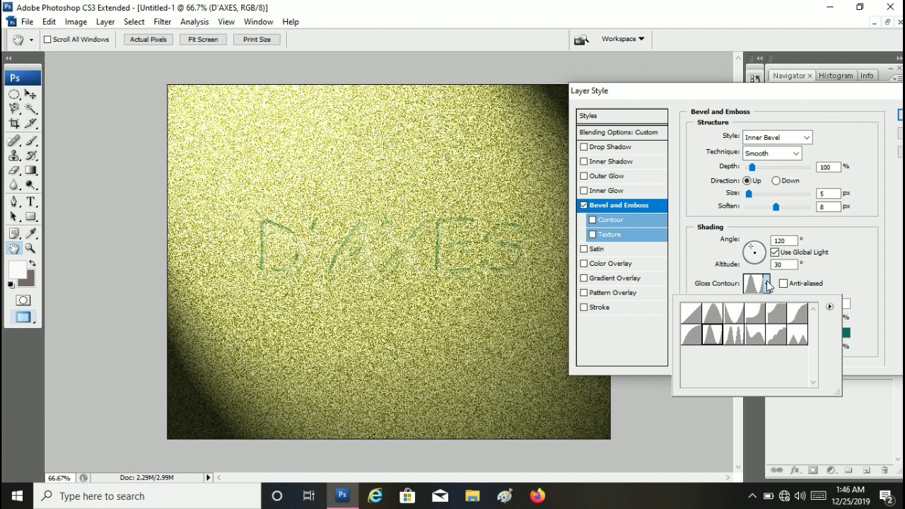
{"action": "left_click", "coordinate": [769, 284]}
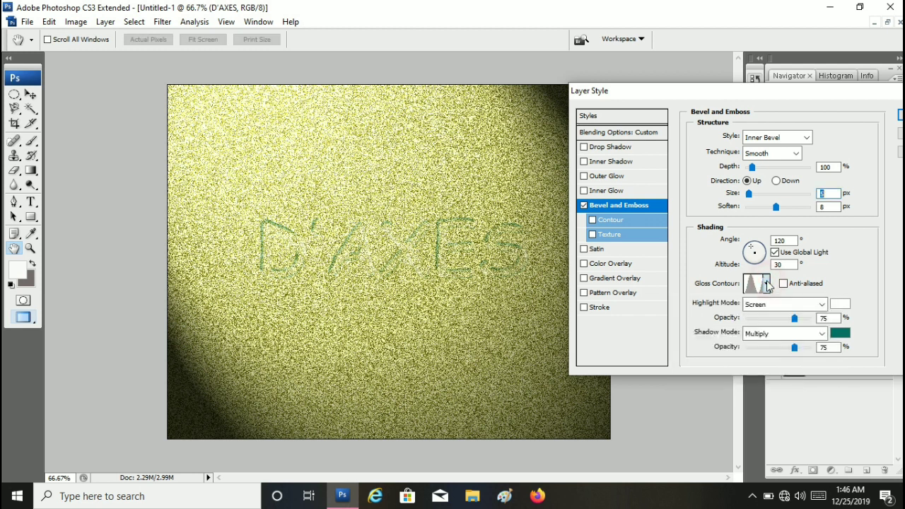
{"action": "left_click", "coordinate": [825, 304]}
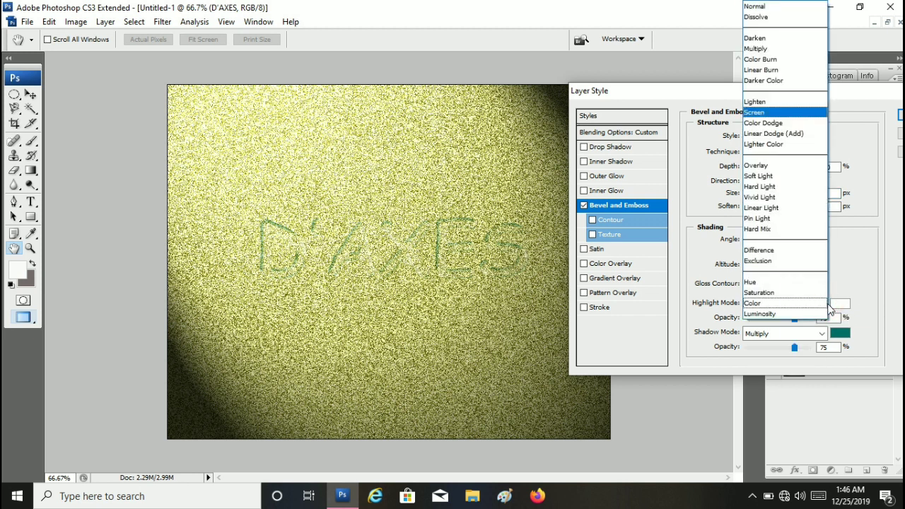
{"action": "left_click", "coordinate": [847, 264]}
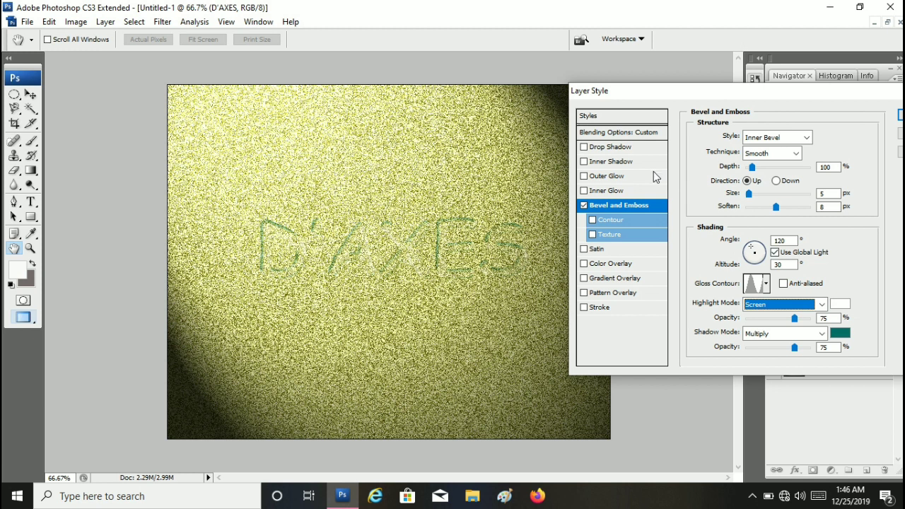
- Add an Inner Glow coloured teal 047e7f and switch on Drop Shadow
{"action": "left_click", "coordinate": [619, 191]}
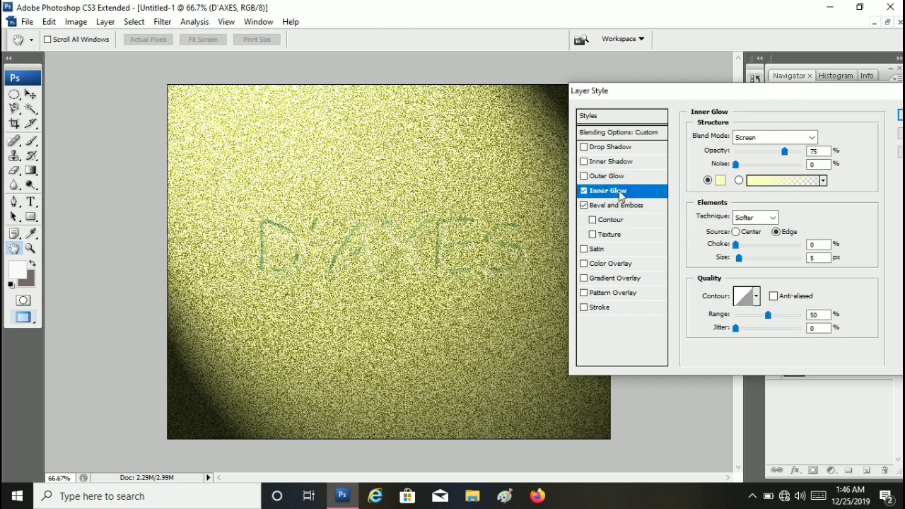
{"action": "left_click", "coordinate": [721, 181]}
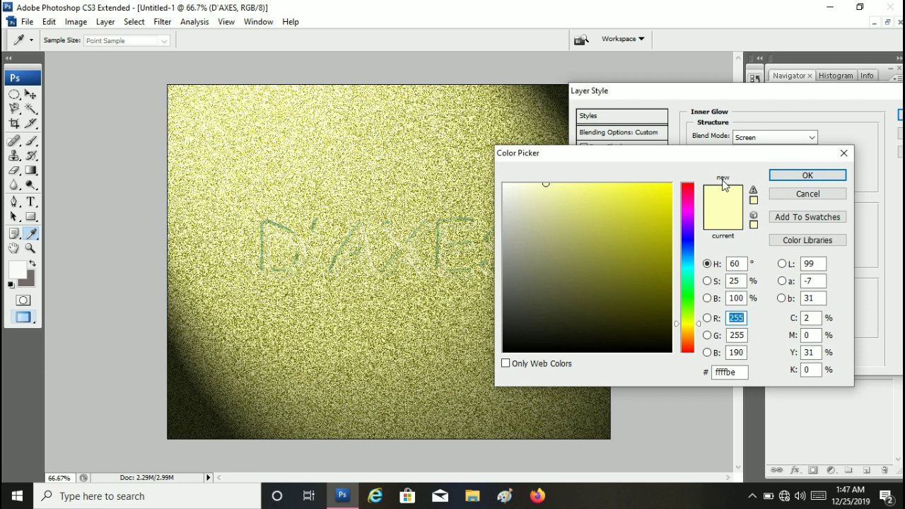
{"action": "left_click", "coordinate": [687, 268]}
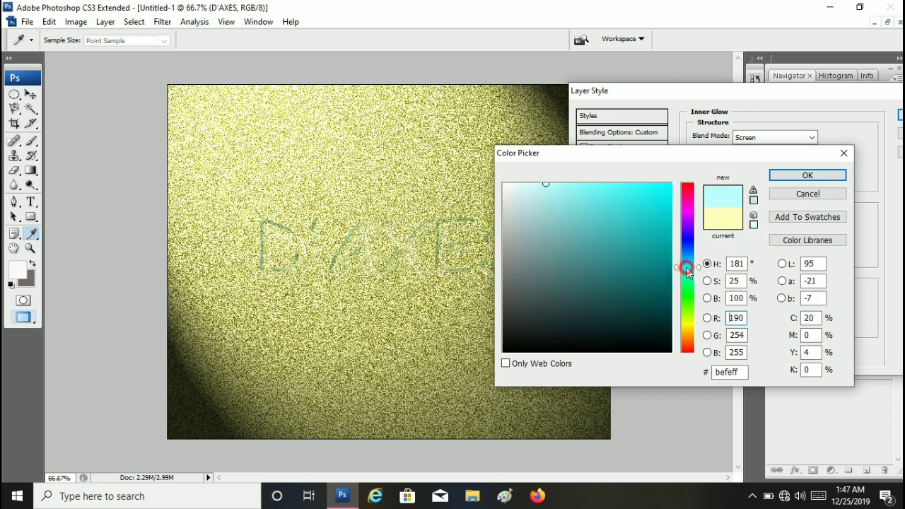
{"action": "left_click", "coordinate": [667, 260]}
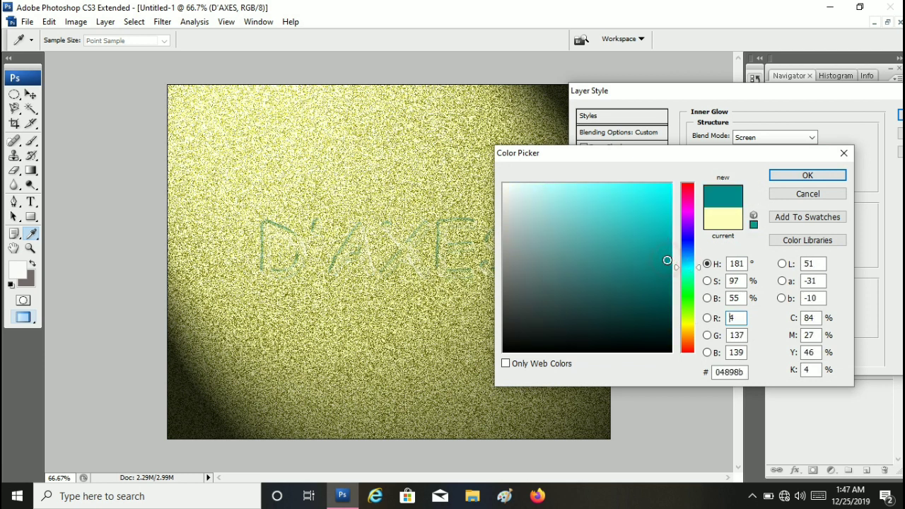
{"action": "left_click", "coordinate": [667, 275]}
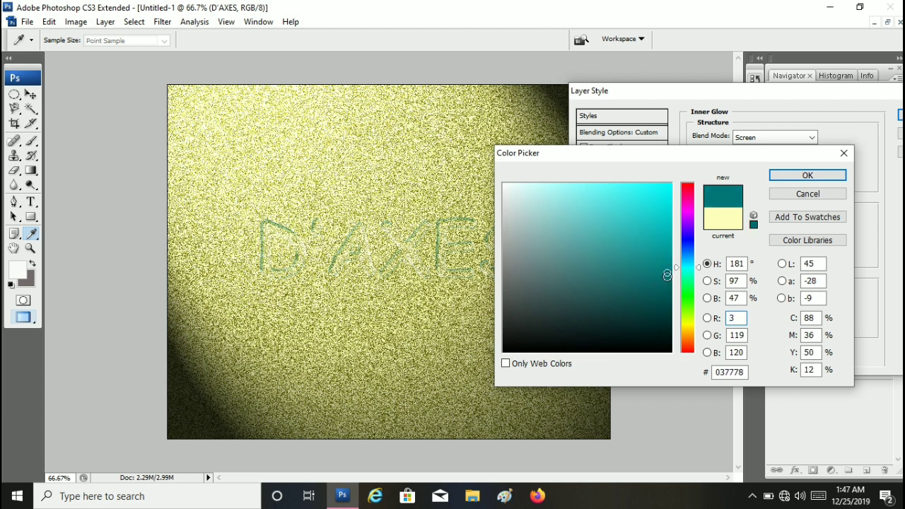
{"action": "left_click", "coordinate": [666, 268]}
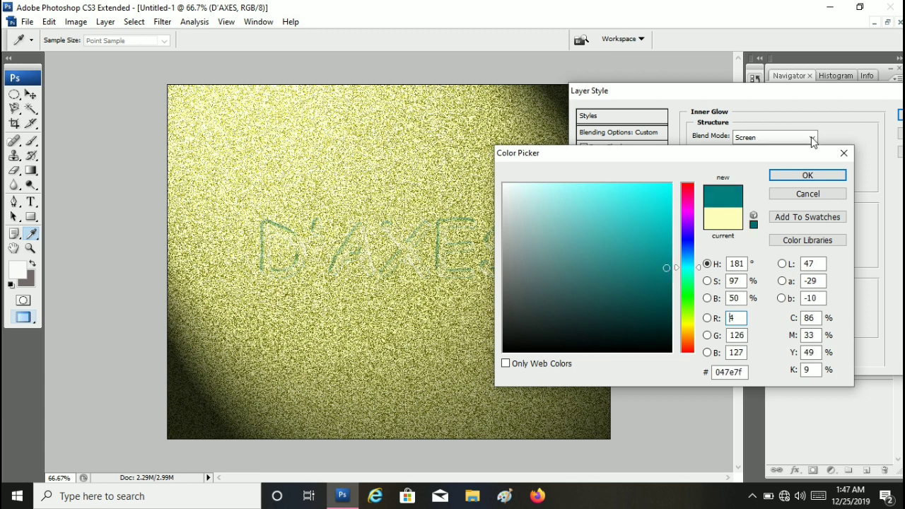
{"action": "left_click", "coordinate": [805, 176]}
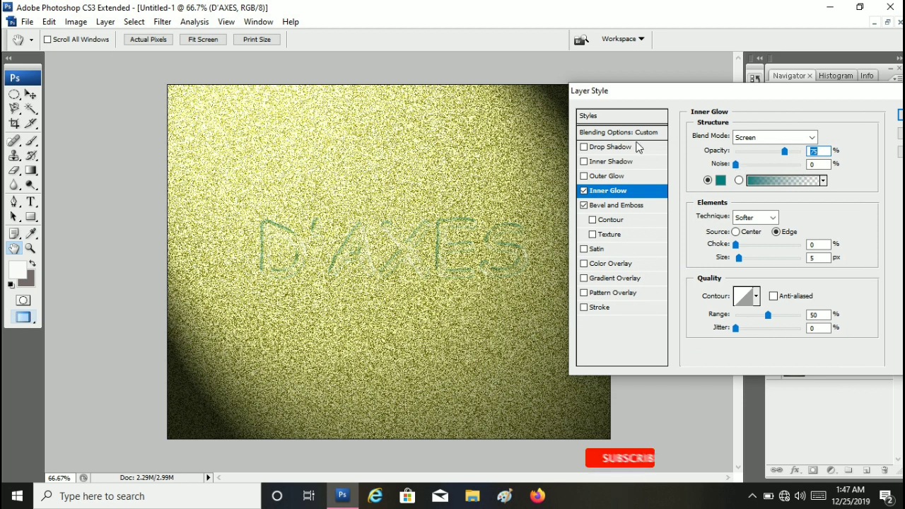
{"action": "left_click", "coordinate": [635, 148]}
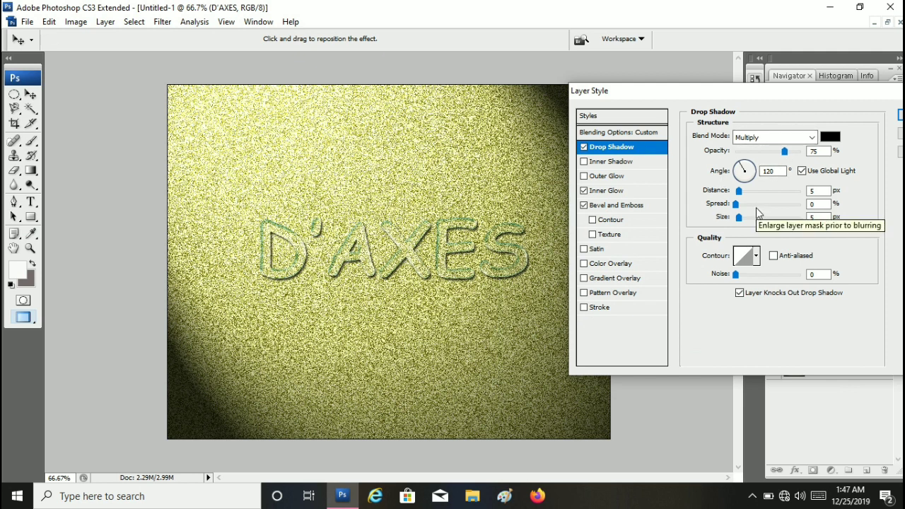
- Set the drop shadow's size and distance to 4 px and lower its opacity
{"action": "mouse_move", "coordinate": [740, 218]}
{"action": "left_mouse_down"}
{"action": "mouse_move", "coordinate": [745, 205]}
{"action": "mouse_move", "coordinate": [738, 211]}
{"action": "left_mouse_up"}
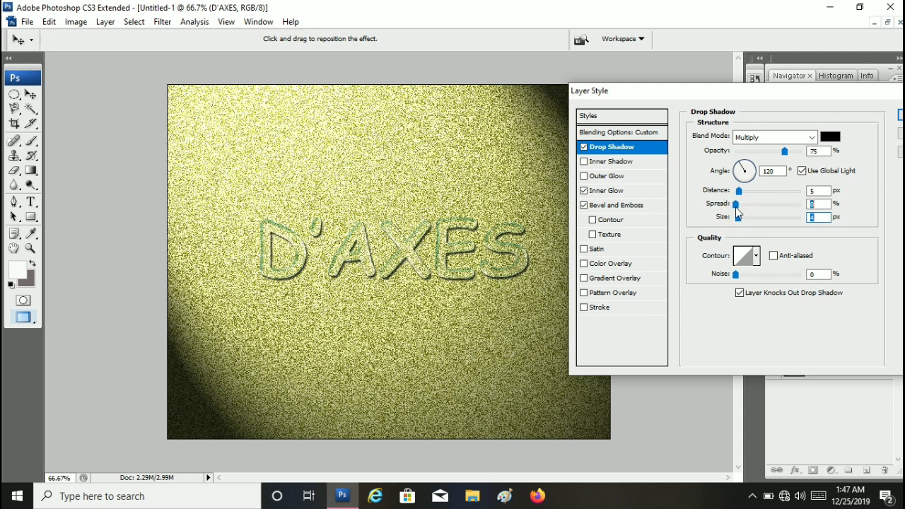
{"action": "left_click", "coordinate": [737, 205]}
{"action": "left_click_drag", "start_coordinate": [739, 192], "coordinate": [737, 192]}
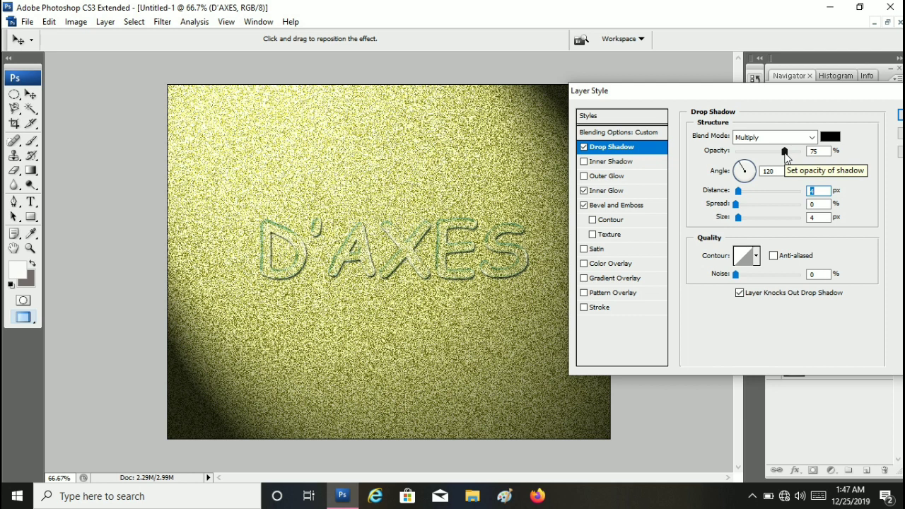
{"action": "mouse_move", "coordinate": [785, 153]}
{"action": "left_mouse_down"}
{"action": "mouse_move", "coordinate": [798, 153]}
{"action": "mouse_move", "coordinate": [769, 162]}
{"action": "left_mouse_up"}
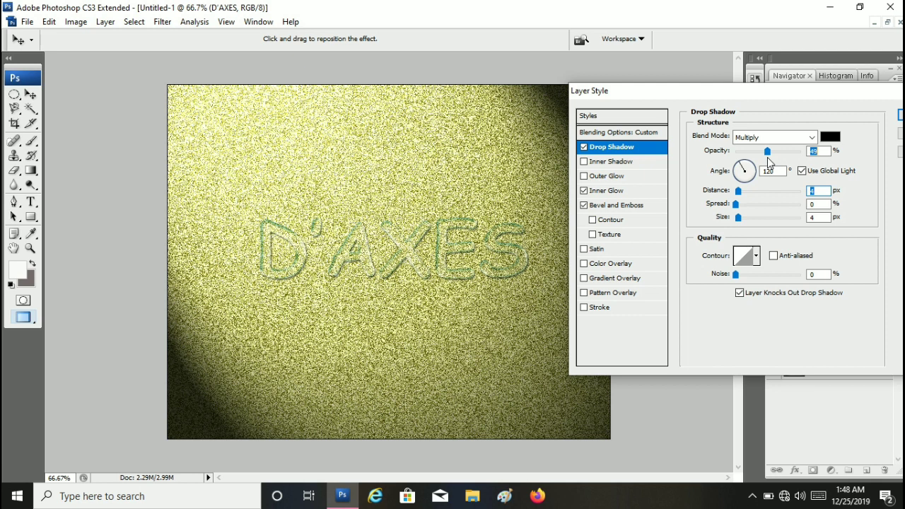
{"action": "left_click", "coordinate": [632, 206]}
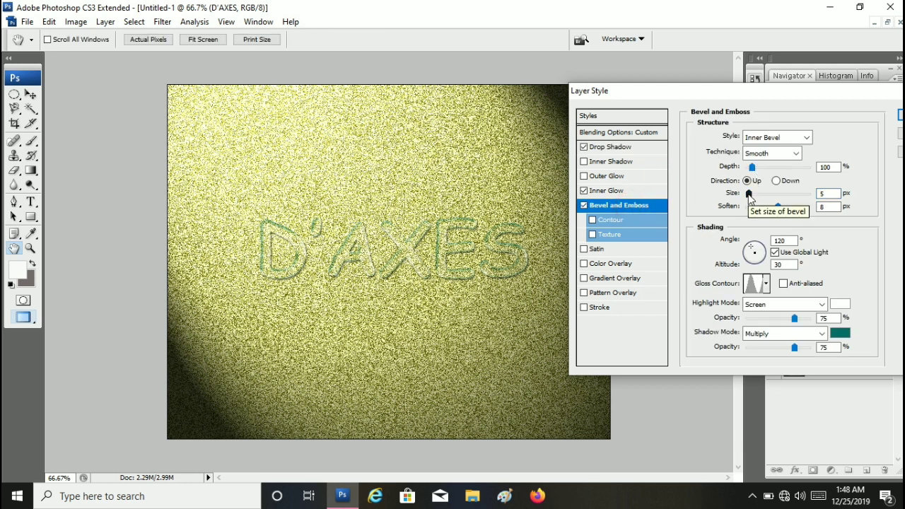
- Set bevel size to 7 px, darken its shadow to teal 04645e, and enable Color Overlay
{"action": "left_click_drag", "start_coordinate": [750, 197], "coordinate": [752, 200]}
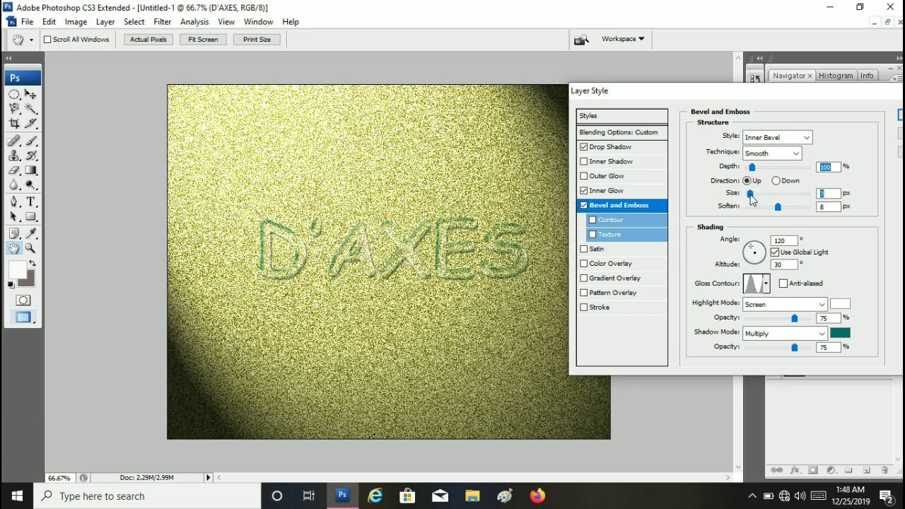
{"action": "left_click", "coordinate": [751, 198]}
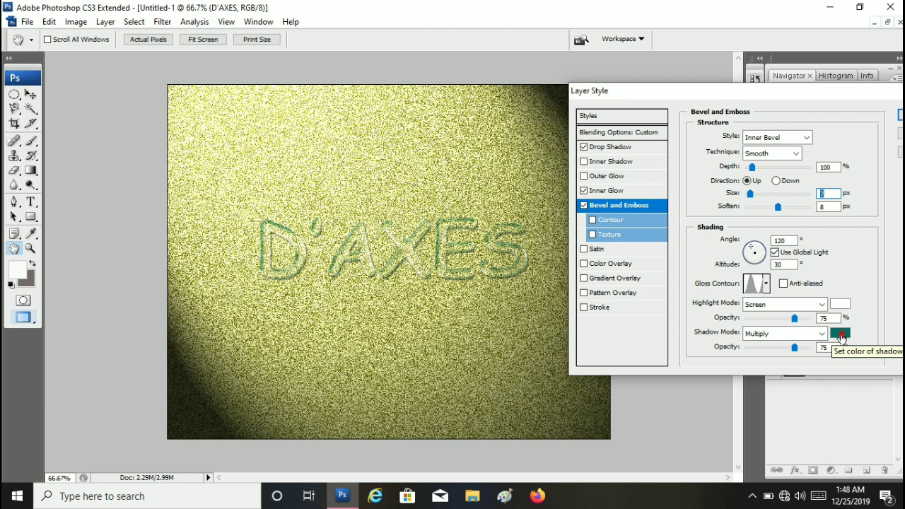
{"action": "left_click", "coordinate": [841, 334]}
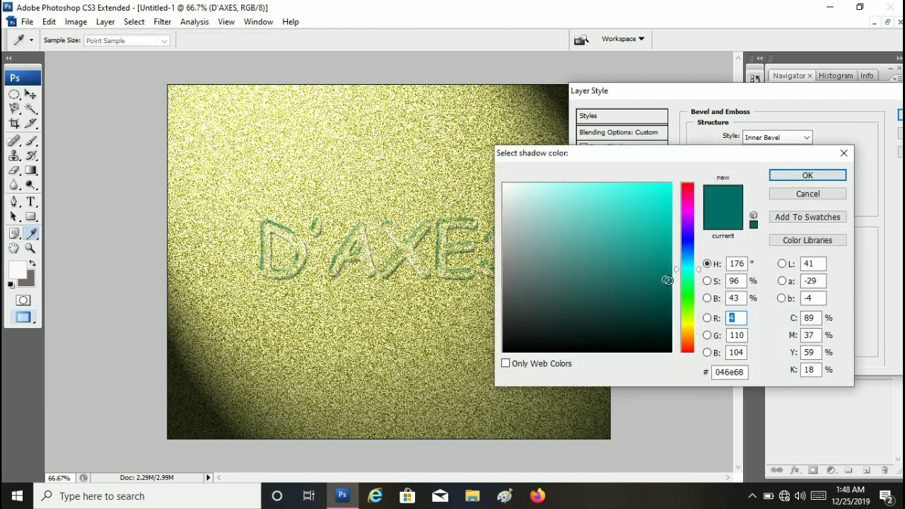
{"action": "left_click", "coordinate": [662, 282]}
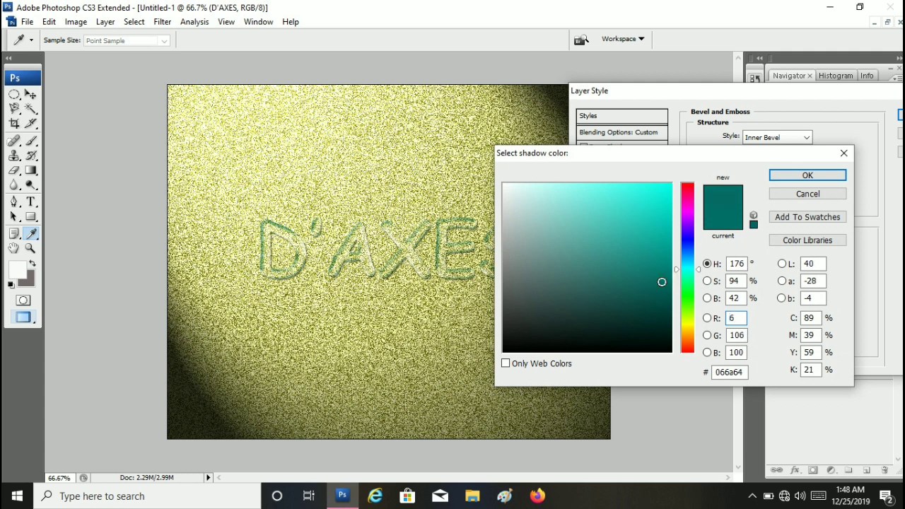
{"action": "left_click", "coordinate": [665, 286]}
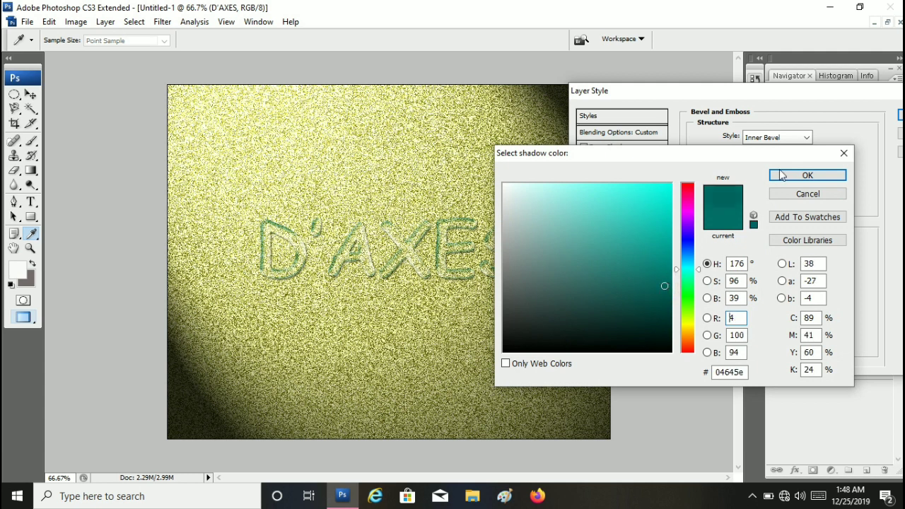
{"action": "left_click", "coordinate": [807, 176]}
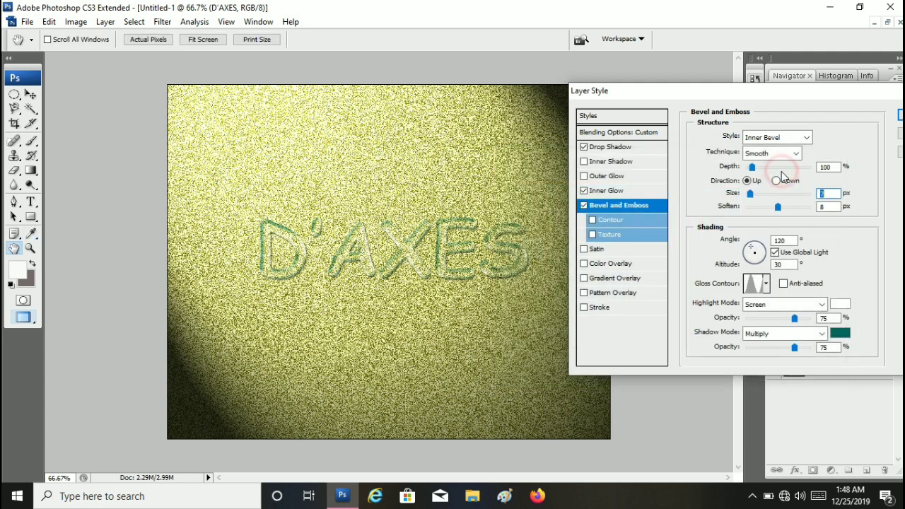
{"action": "left_click", "coordinate": [638, 265]}
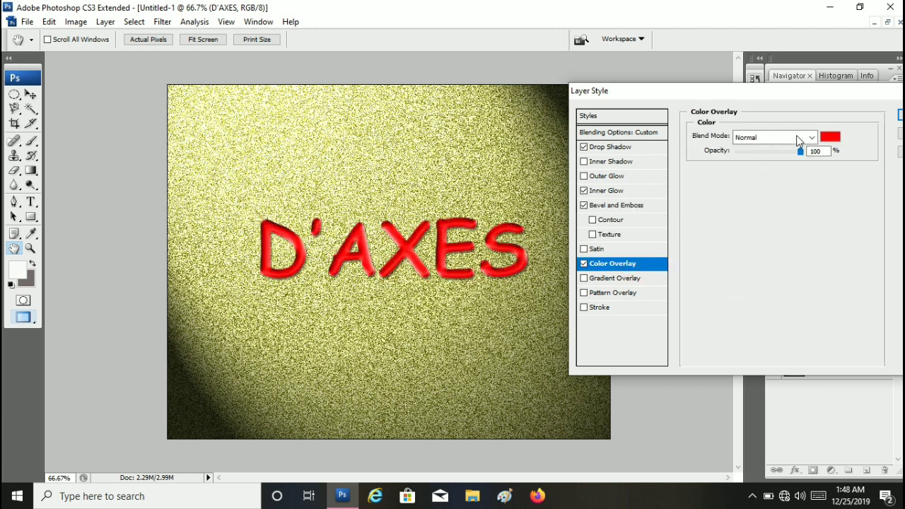
- Set the Color Overlay colour to dark teal 057a60
{"action": "left_click", "coordinate": [829, 137]}
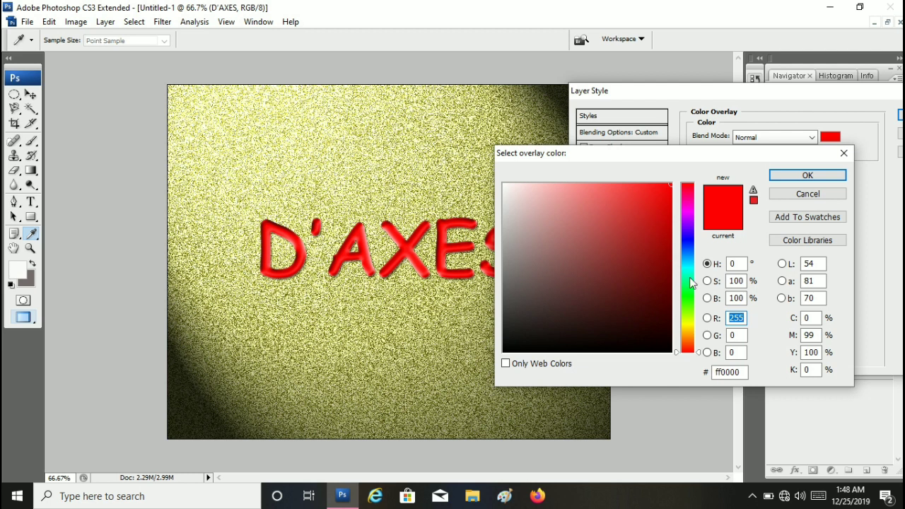
{"action": "left_click", "coordinate": [687, 275]}
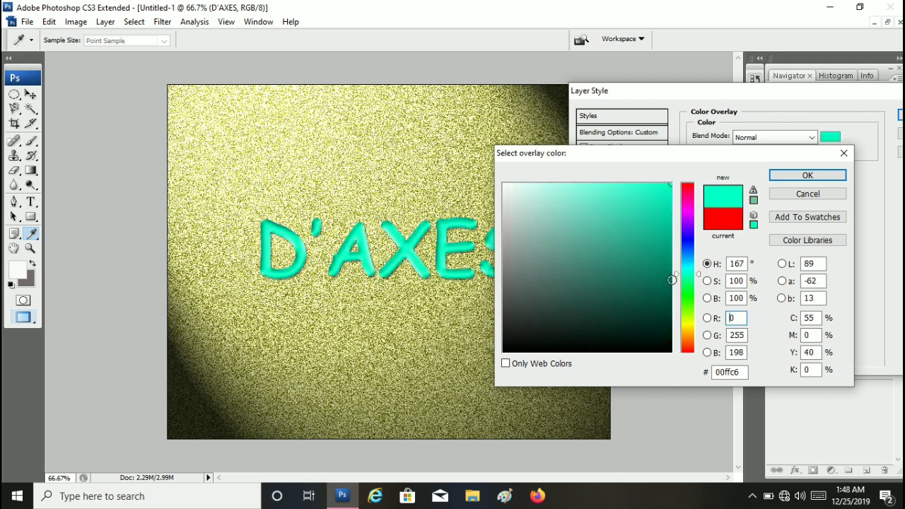
{"action": "left_click", "coordinate": [665, 273]}
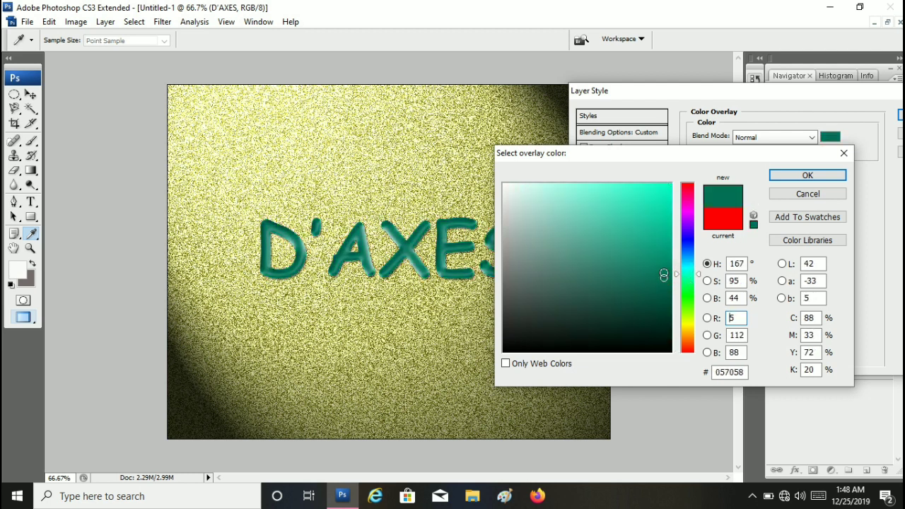
{"action": "left_click", "coordinate": [665, 272]}
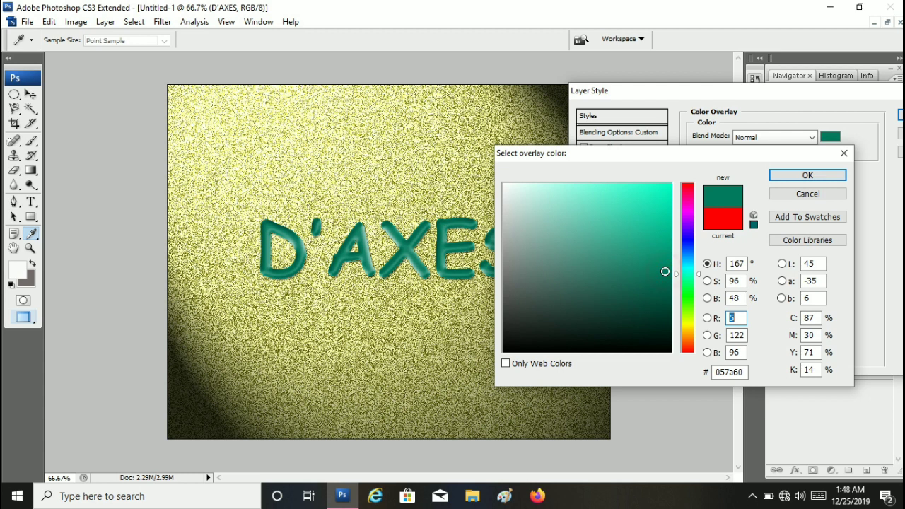
{"action": "left_click", "coordinate": [797, 176]}
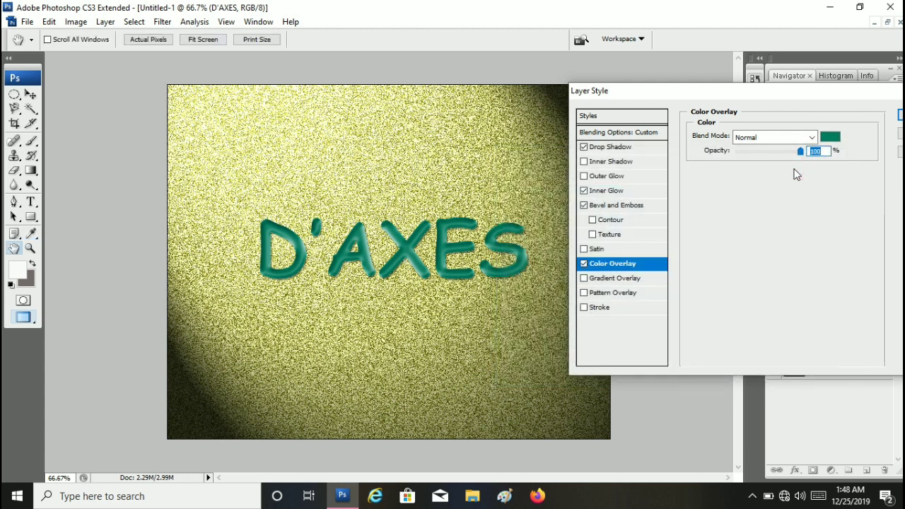
- Lower the overlay opacity to about 16% and apply the layer style
{"action": "left_click_drag", "start_coordinate": [800, 152], "coordinate": [750, 160]}
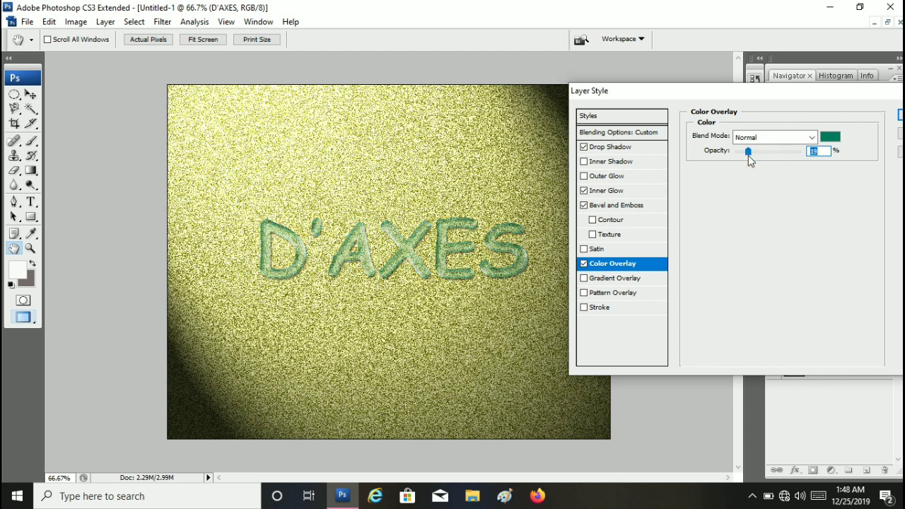
{"action": "left_click", "coordinate": [748, 152]}
{"action": "left_click", "coordinate": [748, 152]}
{"action": "mouse_move", "coordinate": [797, 91]}
{"action": "left_mouse_down"}
{"action": "mouse_move", "coordinate": [703, 86]}
{"action": "mouse_move", "coordinate": [746, 144]}
{"action": "mouse_move", "coordinate": [680, 143]}
{"action": "left_mouse_up"}
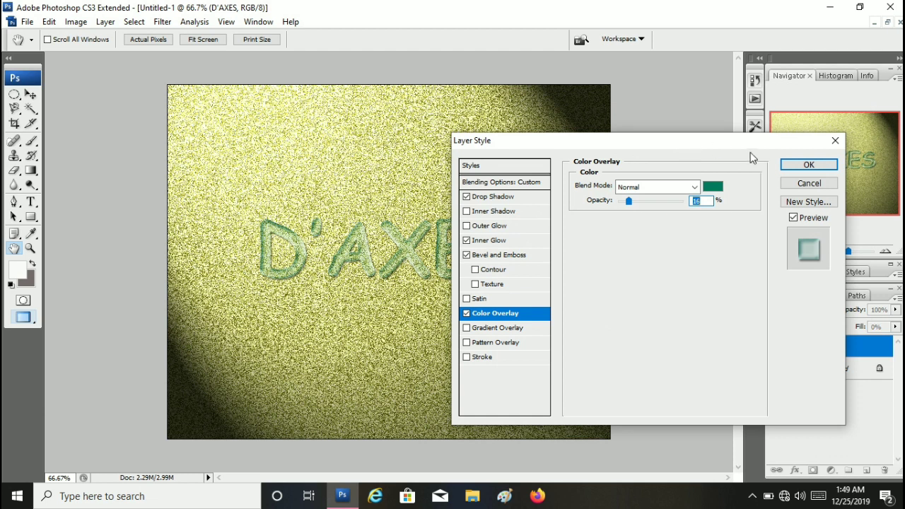
{"action": "left_click", "coordinate": [791, 166]}
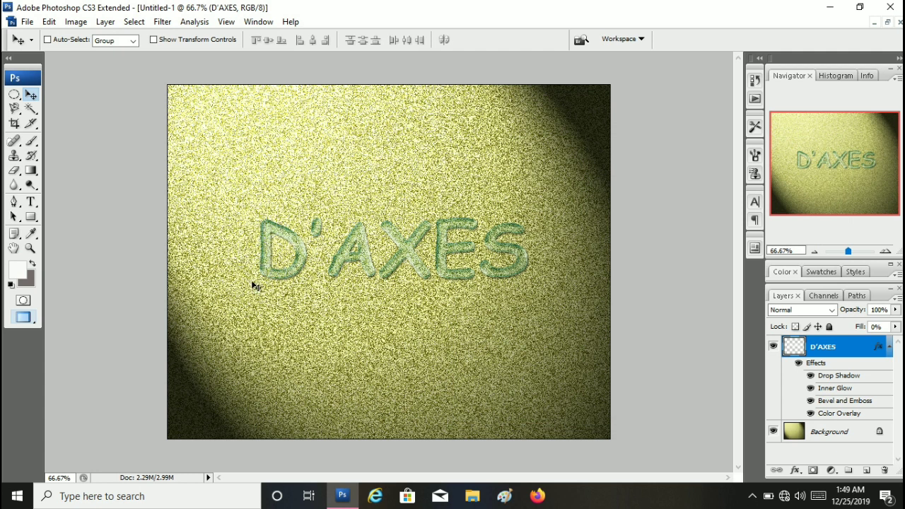
- Choose a 20 px hard round brush and start a stroke on the D's left edge
{"action": "left_click", "coordinate": [32, 142]}
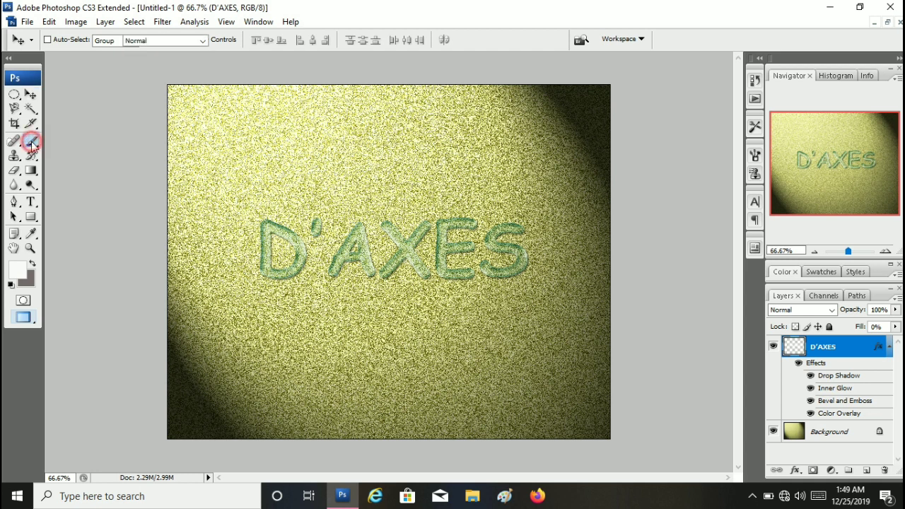
{"action": "left_click", "coordinate": [32, 143]}
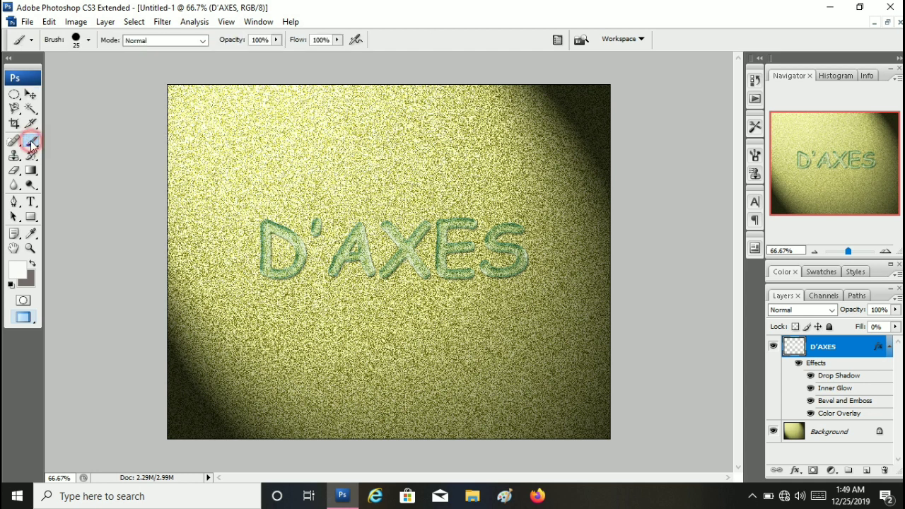
{"action": "left_click", "coordinate": [89, 43]}
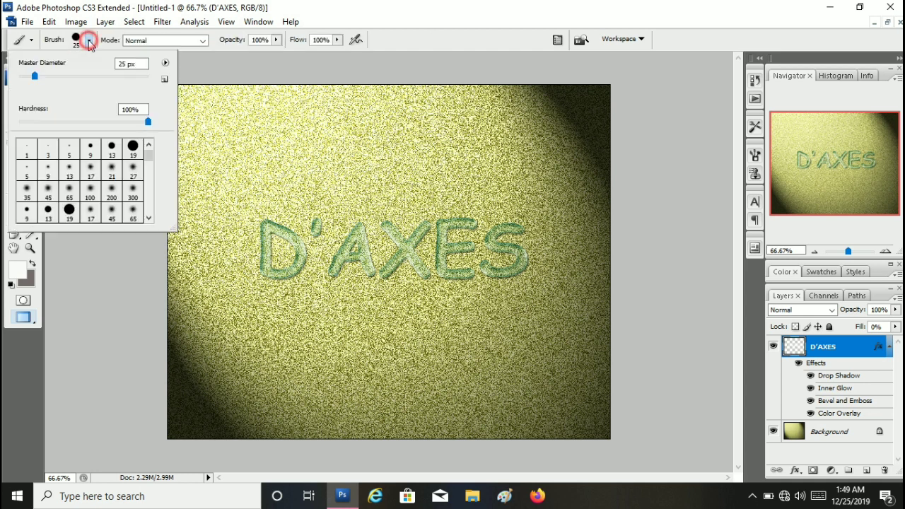
{"action": "left_click", "coordinate": [133, 149]}
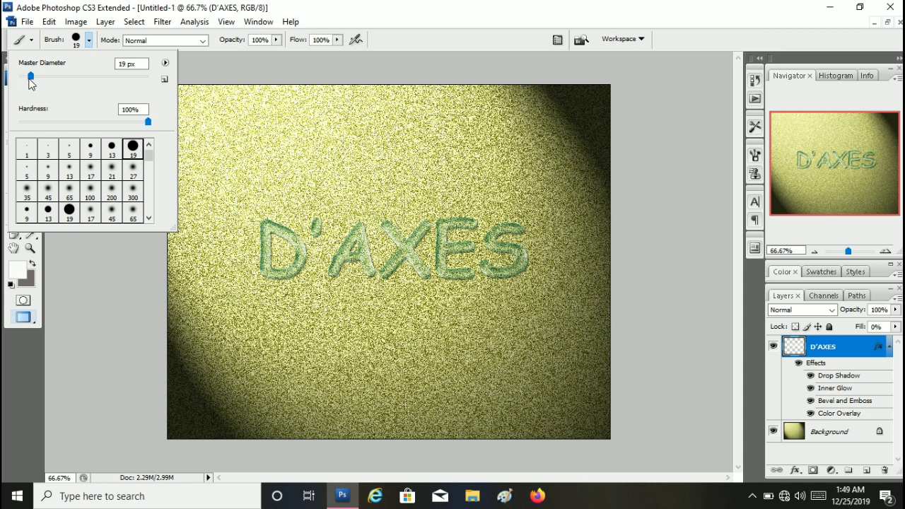
{"action": "left_click", "coordinate": [29, 76]}
{"action": "left_click_drag", "start_coordinate": [30, 79], "coordinate": [32, 81]}
{"action": "mouse_move", "coordinate": [261, 234]}
{"action": "left_mouse_down"}
{"action": "mouse_move", "coordinate": [269, 277]}
{"action": "mouse_move", "coordinate": [266, 234]}
{"action": "left_mouse_up"}
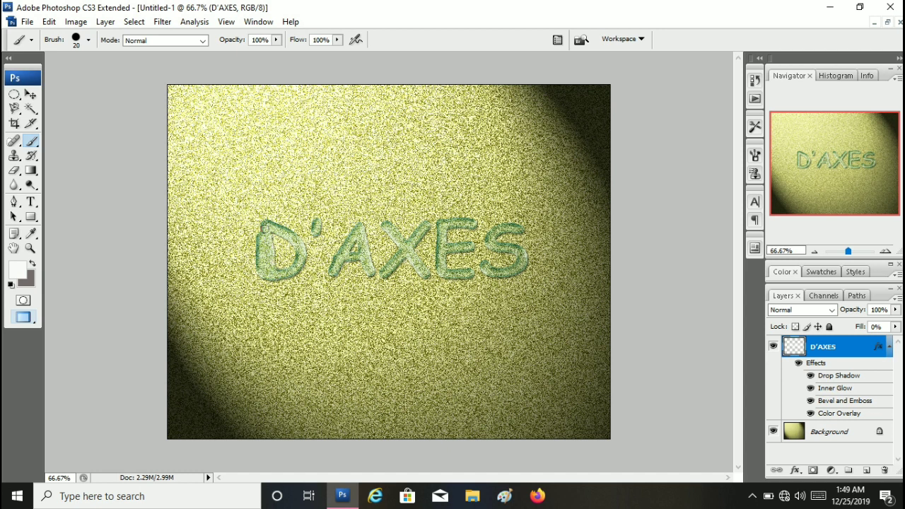
- Paint watery strokes over the D, apostrophe, A, X and S
{"action": "left_click", "coordinate": [265, 228]}
{"action": "mouse_move", "coordinate": [262, 237]}
{"action": "left_mouse_down"}
{"action": "mouse_move", "coordinate": [293, 230]}
{"action": "mouse_move", "coordinate": [283, 269]}
{"action": "mouse_move", "coordinate": [274, 234]}
{"action": "left_mouse_up"}
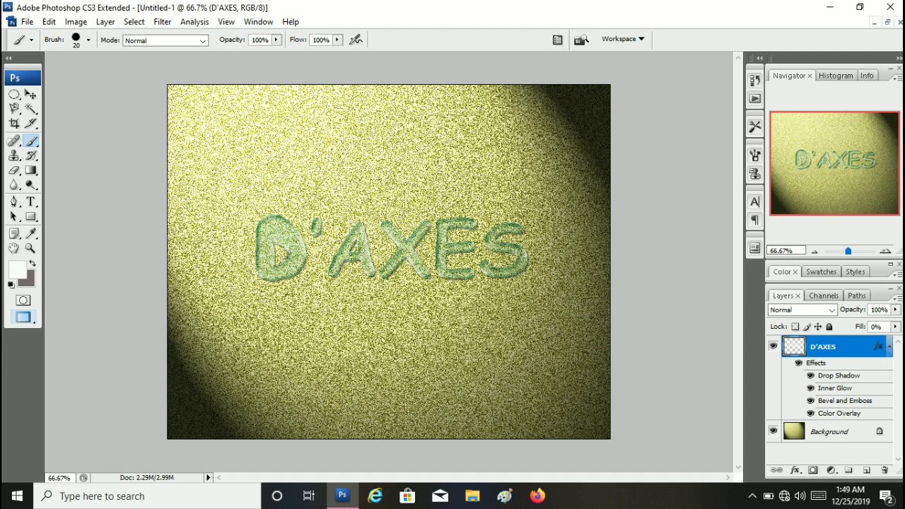
{"action": "left_click_drag", "start_coordinate": [273, 271], "coordinate": [290, 280]}
{"action": "left_click_drag", "start_coordinate": [313, 227], "coordinate": [319, 225]}
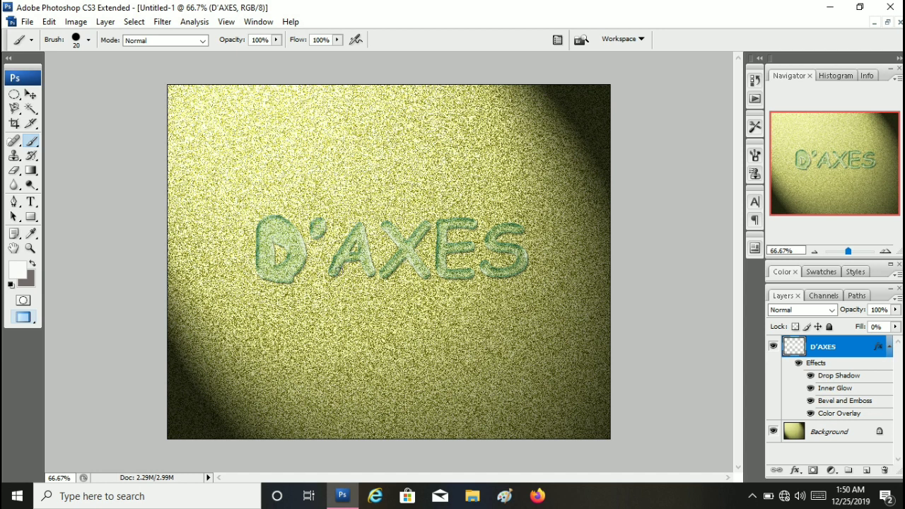
{"action": "mouse_move", "coordinate": [331, 276]}
{"action": "left_mouse_down"}
{"action": "mouse_move", "coordinate": [355, 229]}
{"action": "mouse_move", "coordinate": [365, 269]}
{"action": "mouse_move", "coordinate": [354, 264]}
{"action": "mouse_move", "coordinate": [339, 275]}
{"action": "left_mouse_up"}
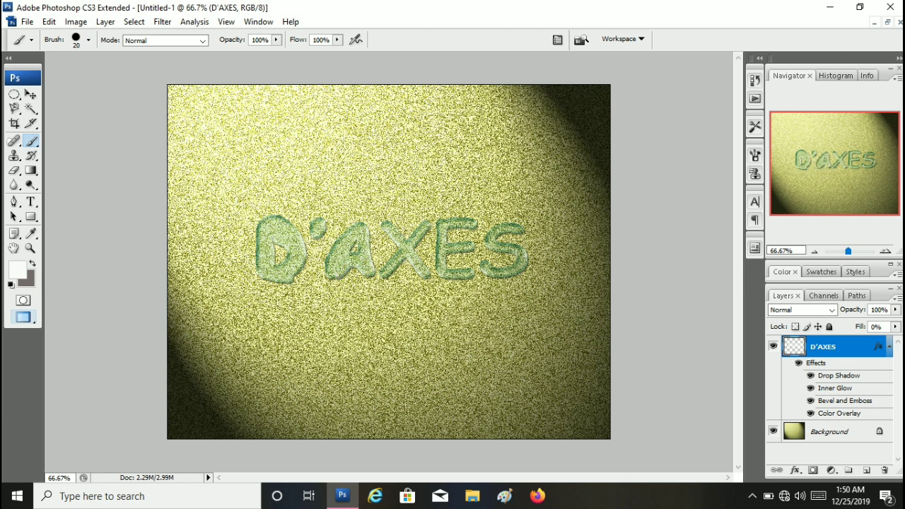
{"action": "left_click_drag", "start_coordinate": [352, 242], "coordinate": [350, 250]}
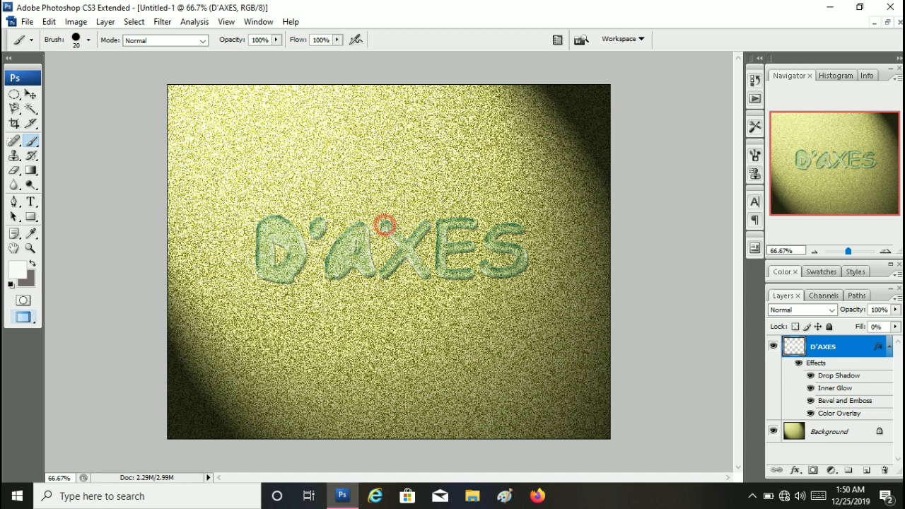
{"action": "mouse_move", "coordinate": [386, 276]}
{"action": "left_mouse_down"}
{"action": "mouse_move", "coordinate": [405, 263]}
{"action": "mouse_move", "coordinate": [427, 283]}
{"action": "mouse_move", "coordinate": [411, 243]}
{"action": "mouse_move", "coordinate": [425, 224]}
{"action": "mouse_move", "coordinate": [404, 239]}
{"action": "mouse_move", "coordinate": [391, 227]}
{"action": "mouse_move", "coordinate": [440, 249]}
{"action": "mouse_move", "coordinate": [445, 264]}
{"action": "mouse_move", "coordinate": [465, 273]}
{"action": "mouse_move", "coordinate": [448, 277]}
{"action": "mouse_move", "coordinate": [464, 252]}
{"action": "mouse_move", "coordinate": [442, 226]}
{"action": "mouse_move", "coordinate": [470, 218]}
{"action": "mouse_move", "coordinate": [449, 234]}
{"action": "left_mouse_up"}
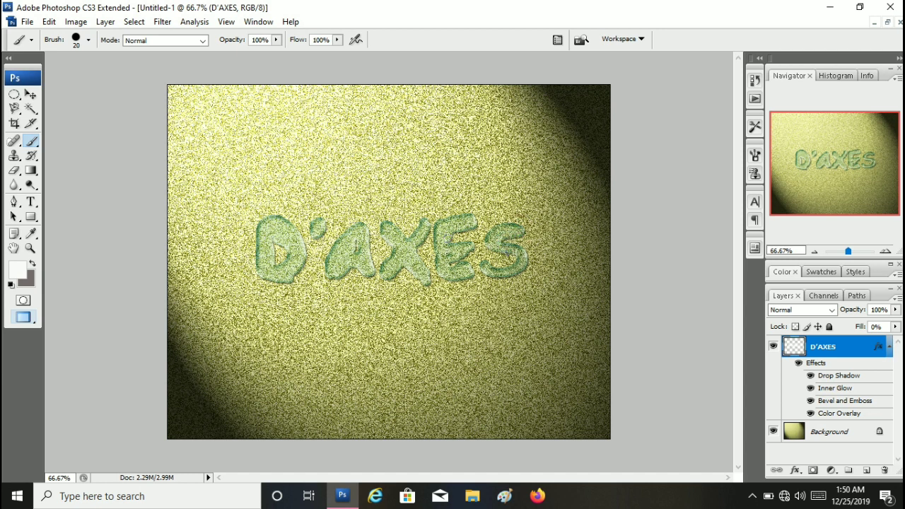
{"action": "mouse_move", "coordinate": [510, 254]}
{"action": "left_mouse_down"}
{"action": "mouse_move", "coordinate": [488, 269]}
{"action": "mouse_move", "coordinate": [498, 279]}
{"action": "mouse_move", "coordinate": [513, 249]}
{"action": "left_mouse_up"}
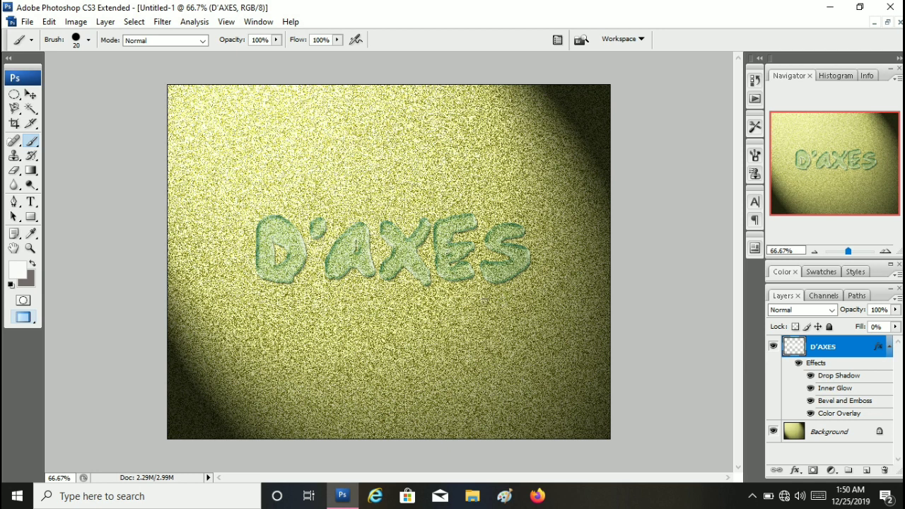
- Paint a long puddle below AXES, a smaller puddle beside it, and a droplet near the A
{"action": "mouse_move", "coordinate": [489, 301]}
{"action": "left_mouse_down"}
{"action": "mouse_move", "coordinate": [400, 299]}
{"action": "mouse_move", "coordinate": [399, 311]}
{"action": "mouse_move", "coordinate": [479, 308]}
{"action": "mouse_move", "coordinate": [410, 293]}
{"action": "mouse_move", "coordinate": [382, 302]}
{"action": "mouse_move", "coordinate": [451, 302]}
{"action": "left_mouse_up"}
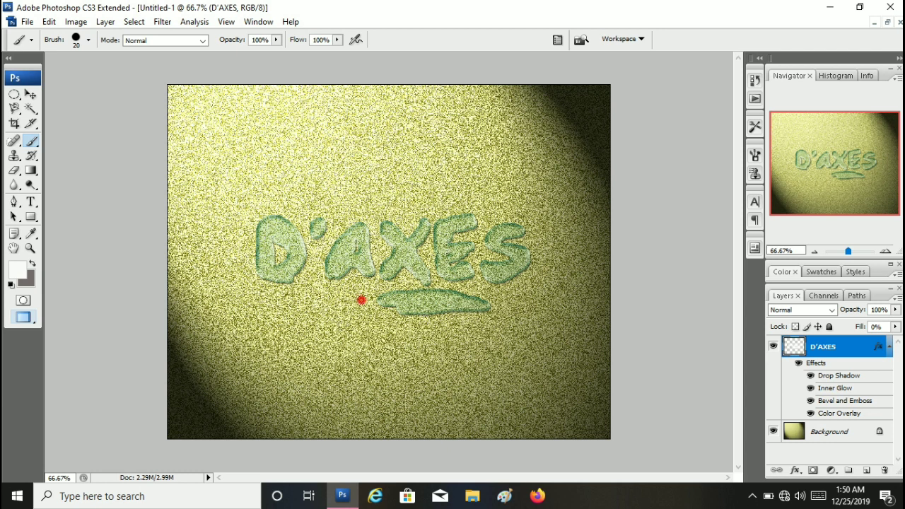
{"action": "mouse_move", "coordinate": [362, 298]}
{"action": "left_mouse_down"}
{"action": "mouse_move", "coordinate": [333, 307]}
{"action": "mouse_move", "coordinate": [348, 306]}
{"action": "left_mouse_up"}
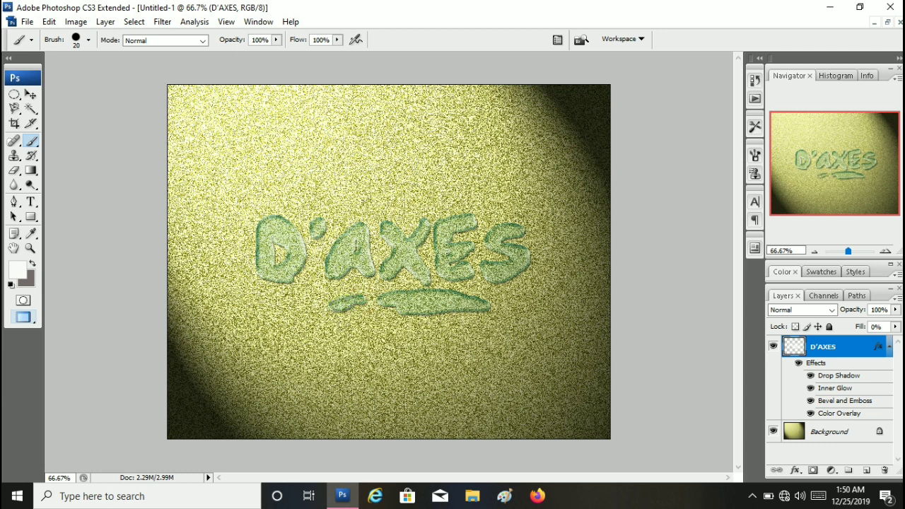
{"action": "mouse_move", "coordinate": [345, 201]}
{"action": "left_mouse_down"}
{"action": "mouse_move", "coordinate": [382, 195]}
{"action": "mouse_move", "coordinate": [357, 199]}
{"action": "left_mouse_up"}
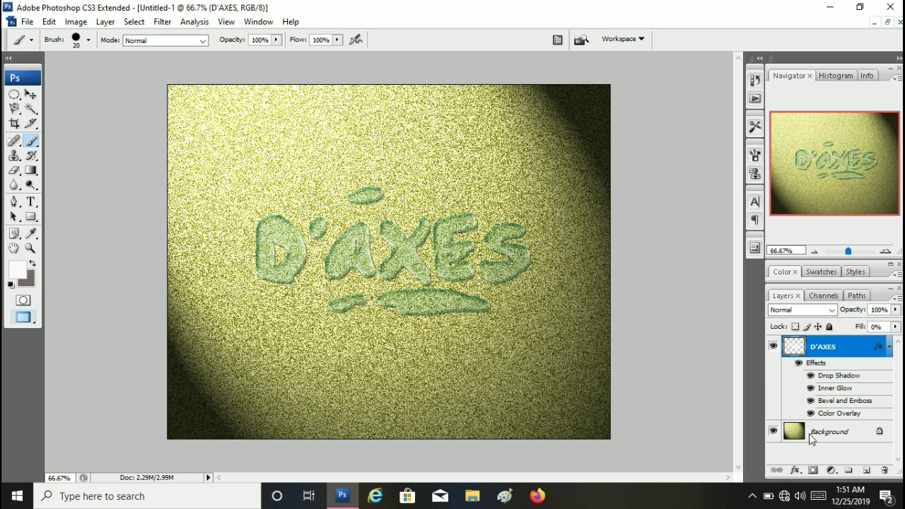
- Increase the D'AXES drop shadow size to 29 px for a softer shadow
{"action": "double_click", "coordinate": [858, 377]}
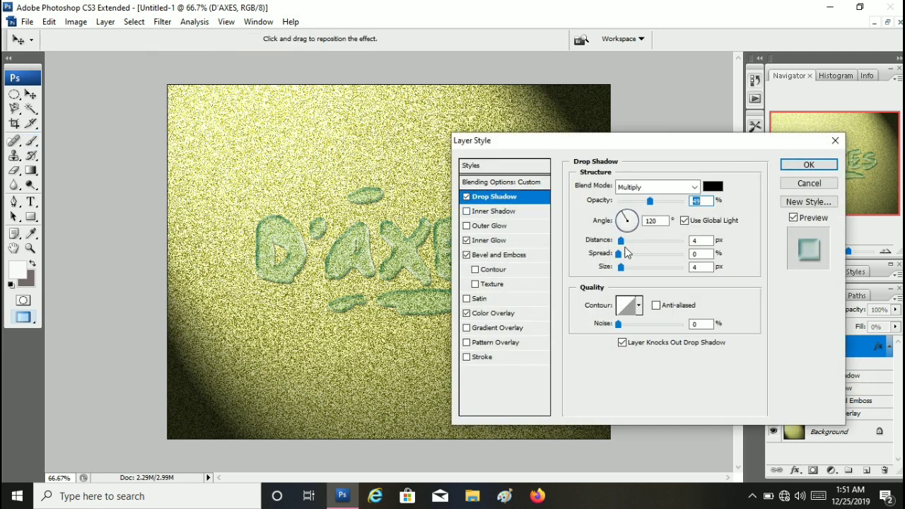
{"action": "mouse_move", "coordinate": [621, 266]}
{"action": "left_mouse_down"}
{"action": "mouse_move", "coordinate": [636, 267]}
{"action": "mouse_move", "coordinate": [625, 258]}
{"action": "left_mouse_up"}
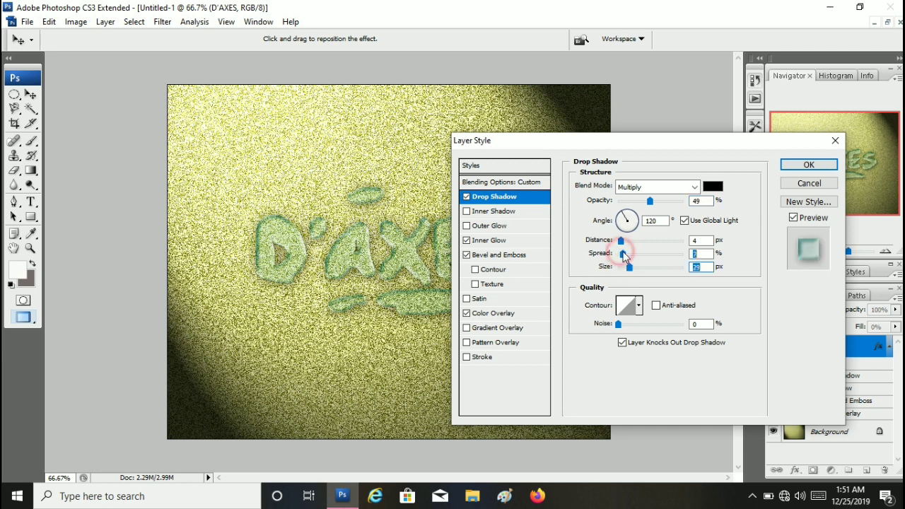
{"action": "mouse_move", "coordinate": [665, 144]}
{"action": "left_mouse_down"}
{"action": "mouse_move", "coordinate": [754, 237]}
{"action": "mouse_move", "coordinate": [708, 108]}
{"action": "left_mouse_up"}
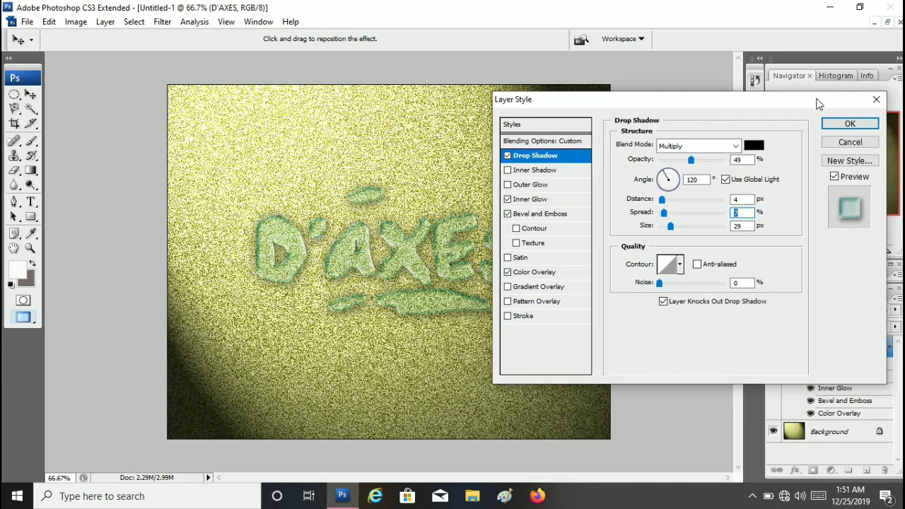
{"action": "left_click", "coordinate": [841, 124]}
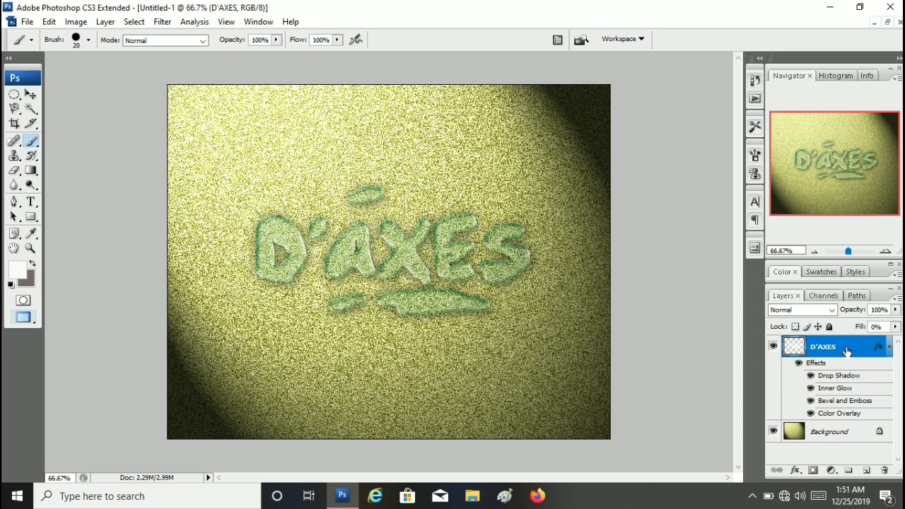
- Save the D'AXES layer's blending options and effects as a new style named 'Water'
{"action": "left_click", "coordinate": [795, 471]}
{"action": "left_click", "coordinate": [820, 308]}
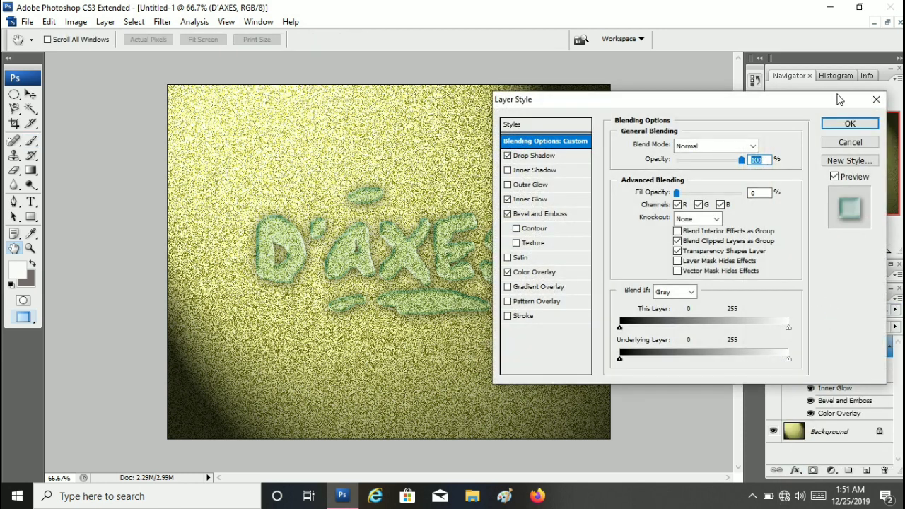
{"action": "left_click", "coordinate": [845, 162]}
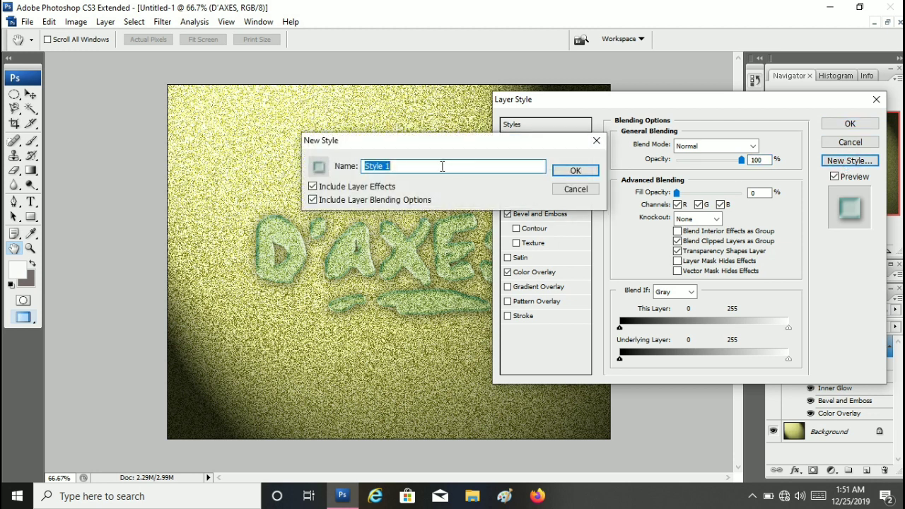
{"action": "double_click", "coordinate": [442, 166]}
{"action": "type", "text": "Water"}
{"action": "left_click", "coordinate": [586, 170]}
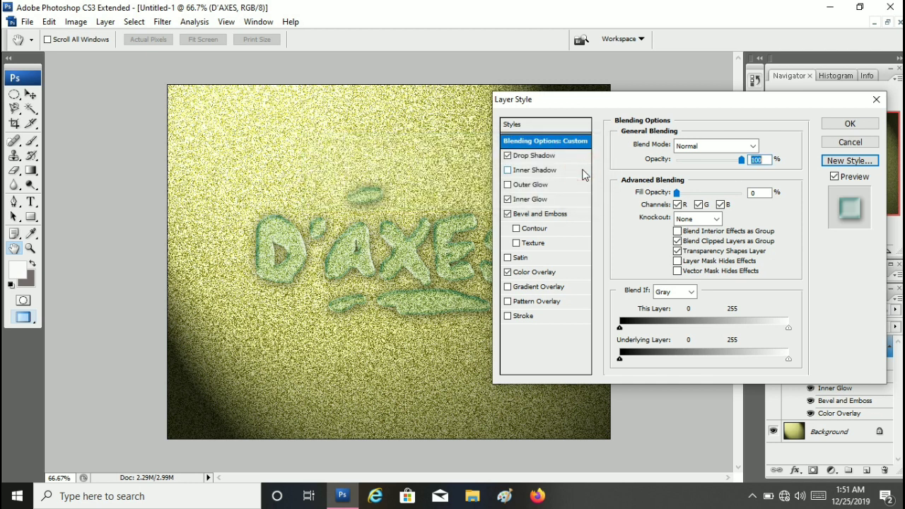
{"action": "left_click", "coordinate": [857, 121]}
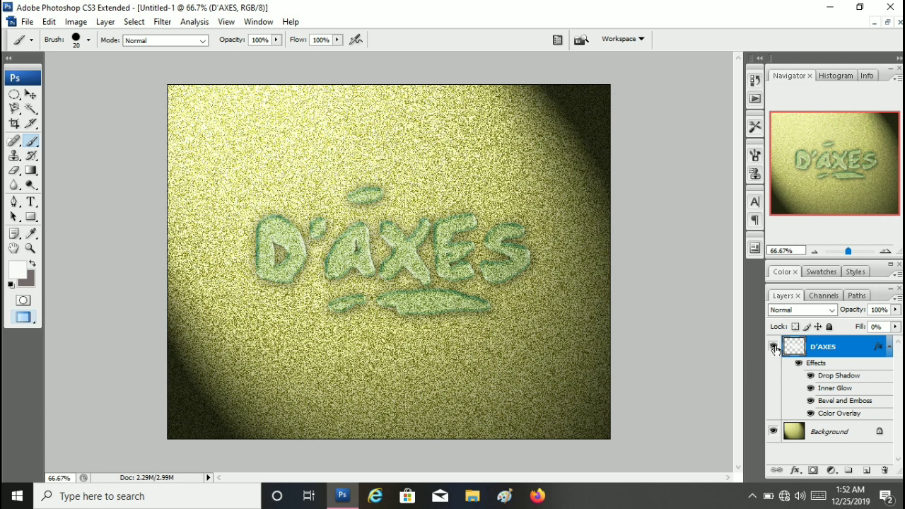
- Hide the D'AXES layer, add a new empty layer, and set the foreground colour to grey
{"action": "left_click", "coordinate": [774, 346]}
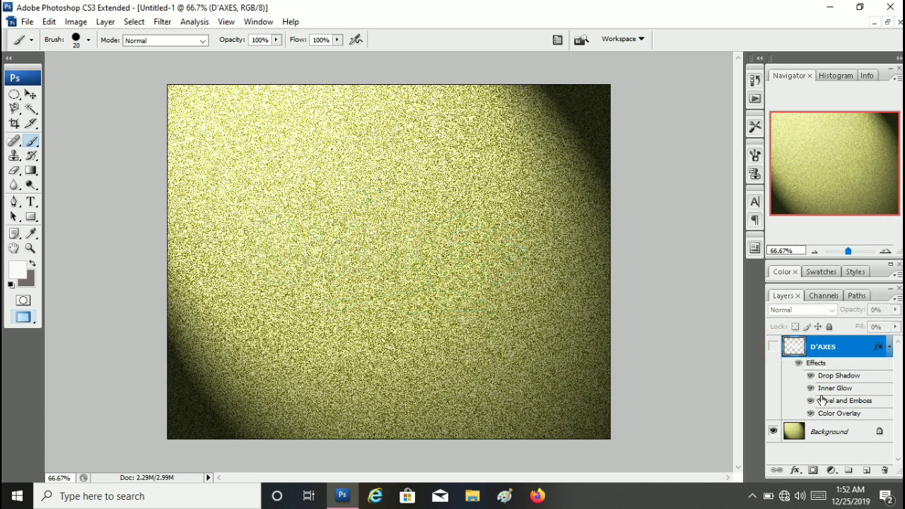
{"action": "left_click", "coordinate": [867, 471]}
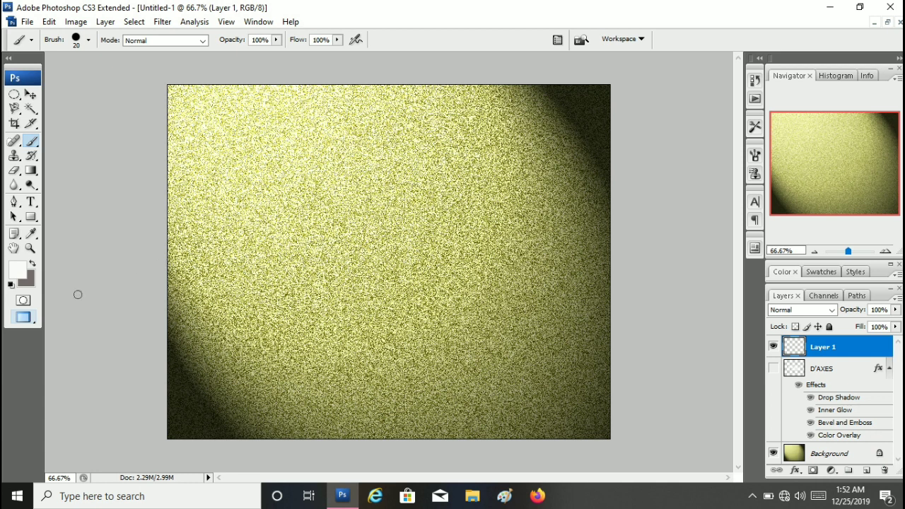
{"action": "left_click", "coordinate": [19, 271]}
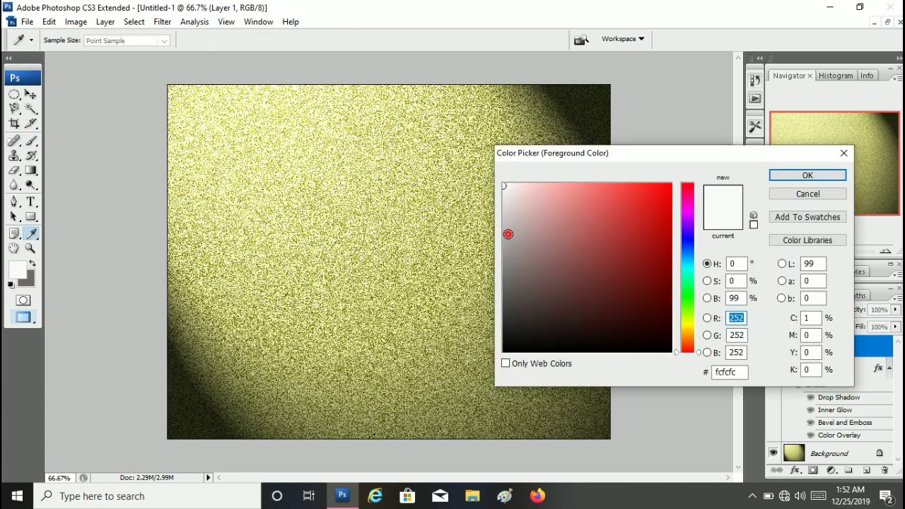
{"action": "left_click", "coordinate": [508, 234]}
{"action": "left_click", "coordinate": [808, 175]}
- Brush a grey test scribble across the canvas centre and show the Styles panel
{"action": "key", "text": "b"}
{"action": "mouse_move", "coordinate": [308, 228]}
{"action": "left_mouse_down"}
{"action": "mouse_move", "coordinate": [367, 205]}
{"action": "mouse_move", "coordinate": [388, 280]}
{"action": "left_mouse_up"}
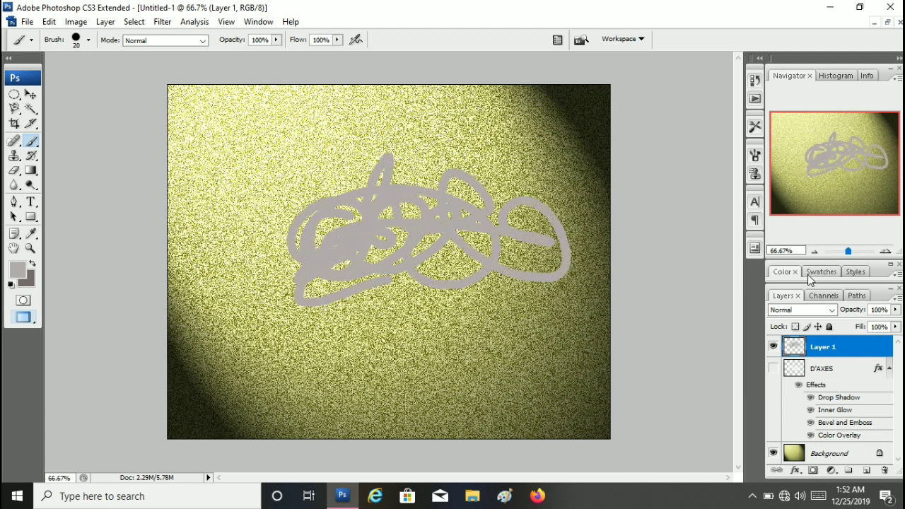
{"action": "left_click", "coordinate": [855, 272]}
- Apply the Water style to Layer 1's grey scribble and paint another water loop below it
{"action": "scroll", "coordinate": [895, 302], "scroll_direction": "down", "scroll_amount": 1}
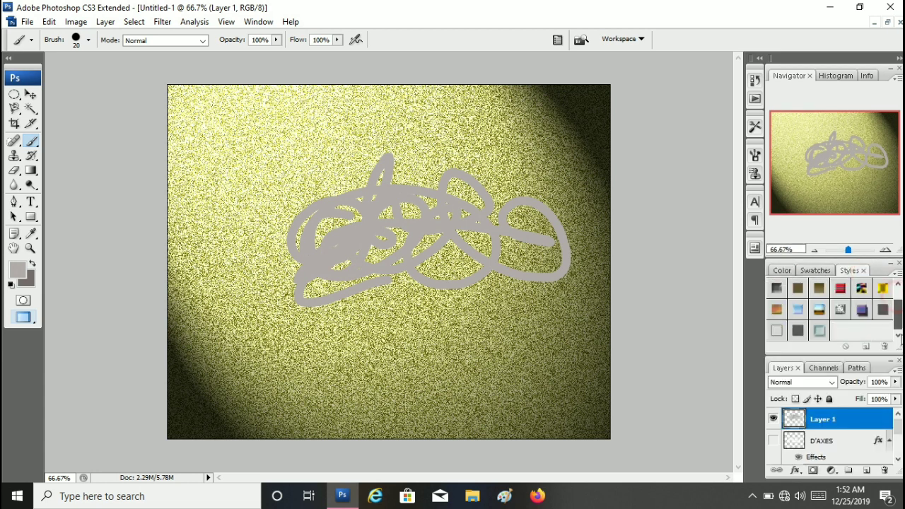
{"action": "left_click", "coordinate": [821, 332]}
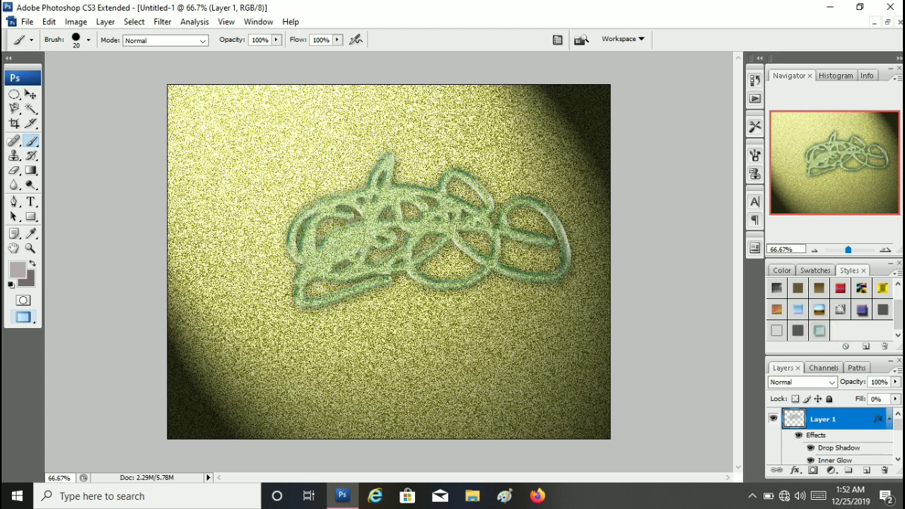
{"action": "mouse_move", "coordinate": [382, 276]}
{"action": "left_mouse_down"}
{"action": "mouse_move", "coordinate": [354, 297]}
{"action": "mouse_move", "coordinate": [464, 323]}
{"action": "left_mouse_up"}
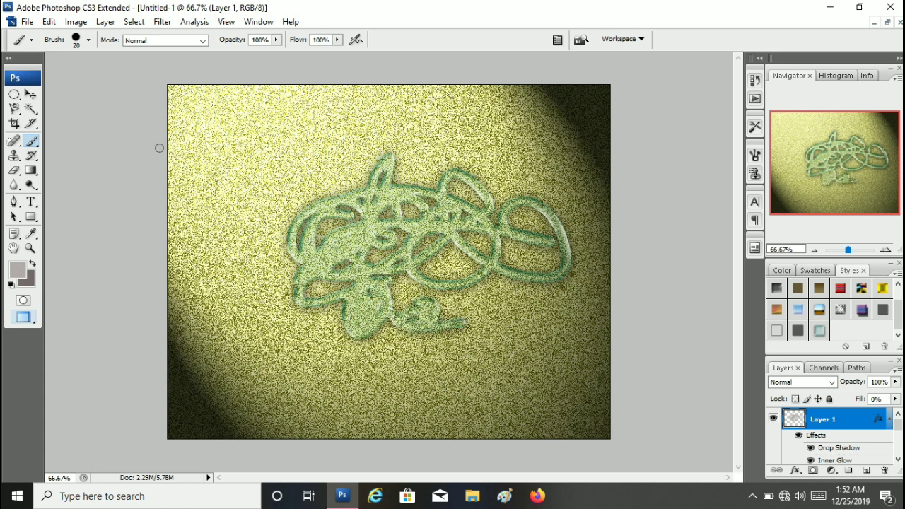
- Paint the word 'Water' at the canvas top-left, then hide Layer 1
{"action": "mouse_move", "coordinate": [191, 124]}
{"action": "left_mouse_down"}
{"action": "mouse_move", "coordinate": [242, 118]}
{"action": "mouse_move", "coordinate": [260, 171]}
{"action": "mouse_move", "coordinate": [291, 182]}
{"action": "left_mouse_up"}
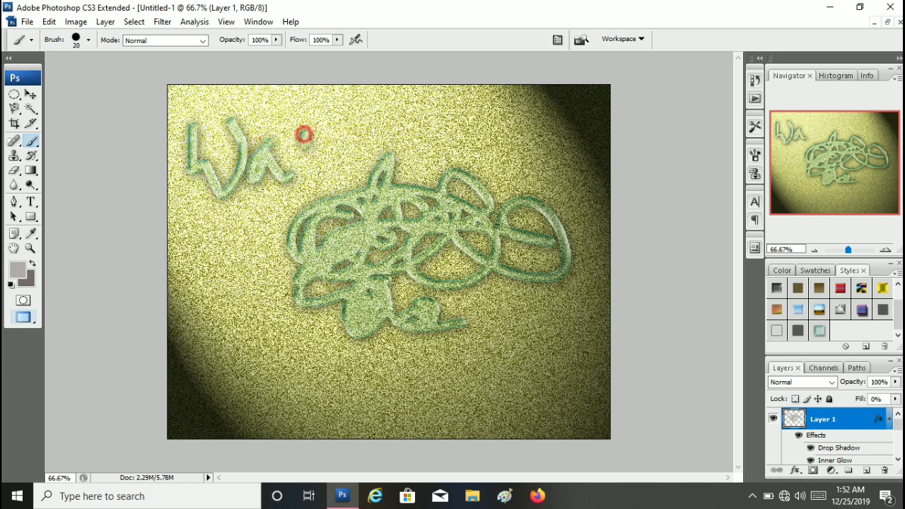
{"action": "left_click_drag", "start_coordinate": [303, 135], "coordinate": [348, 179]}
{"action": "mouse_move", "coordinate": [357, 126]}
{"action": "left_mouse_down"}
{"action": "mouse_move", "coordinate": [368, 114]}
{"action": "mouse_move", "coordinate": [388, 152]}
{"action": "mouse_move", "coordinate": [388, 115]}
{"action": "mouse_move", "coordinate": [420, 90]}
{"action": "left_mouse_up"}
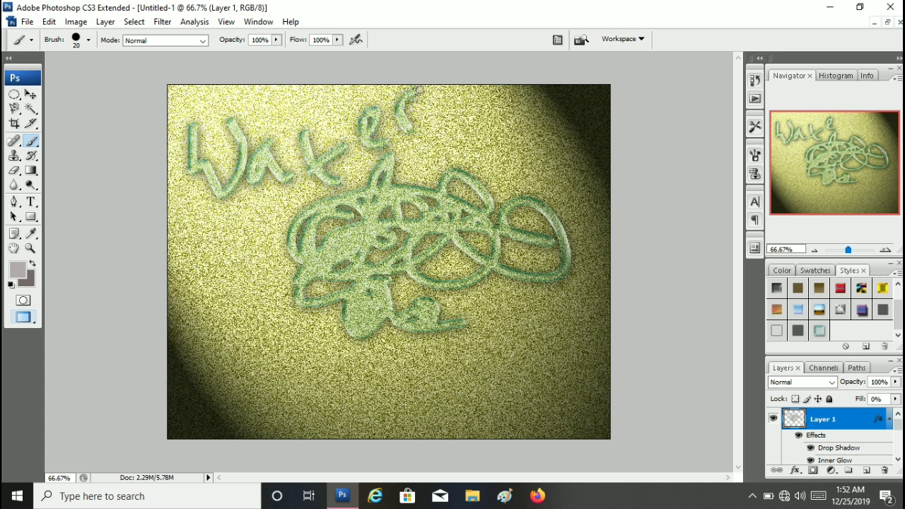
{"action": "left_click", "coordinate": [775, 418]}
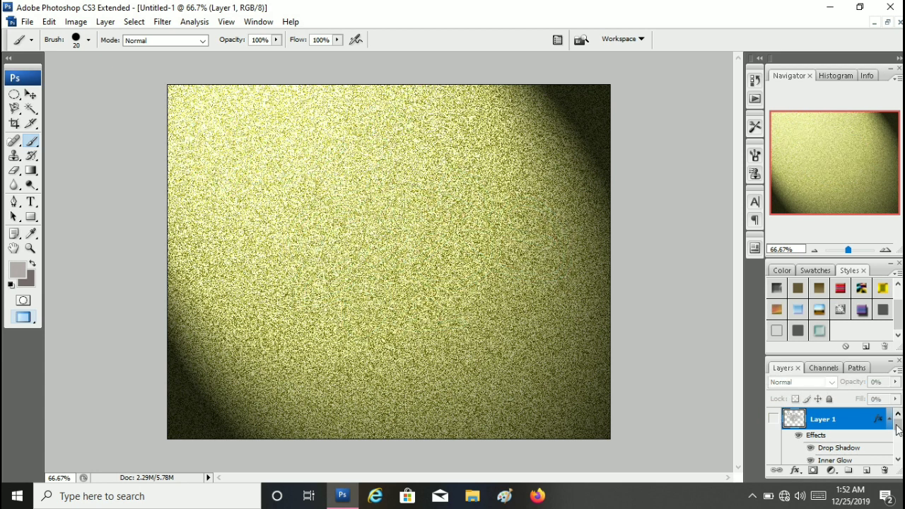
- Make the D'AXES text layer visible again while the painted Water layer stays hidden
{"action": "left_click_drag", "start_coordinate": [899, 423], "coordinate": [899, 440]}
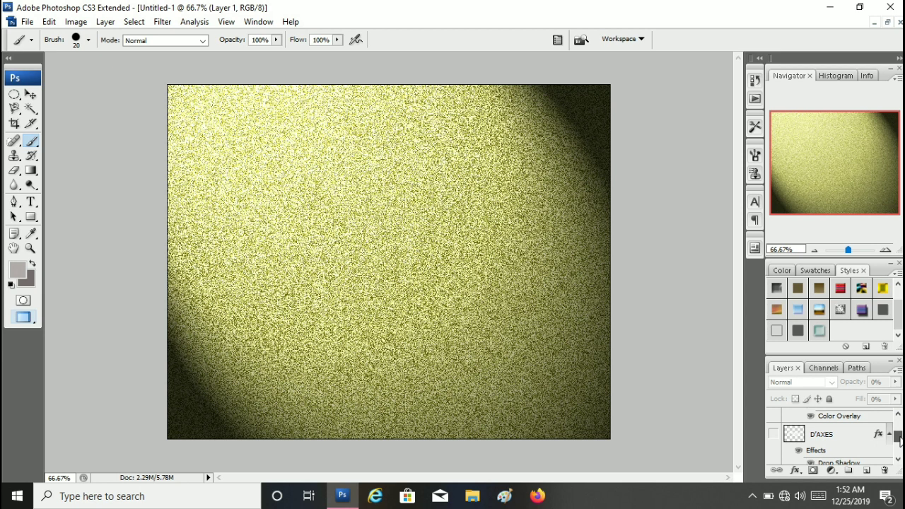
{"action": "left_click", "coordinate": [773, 435]}
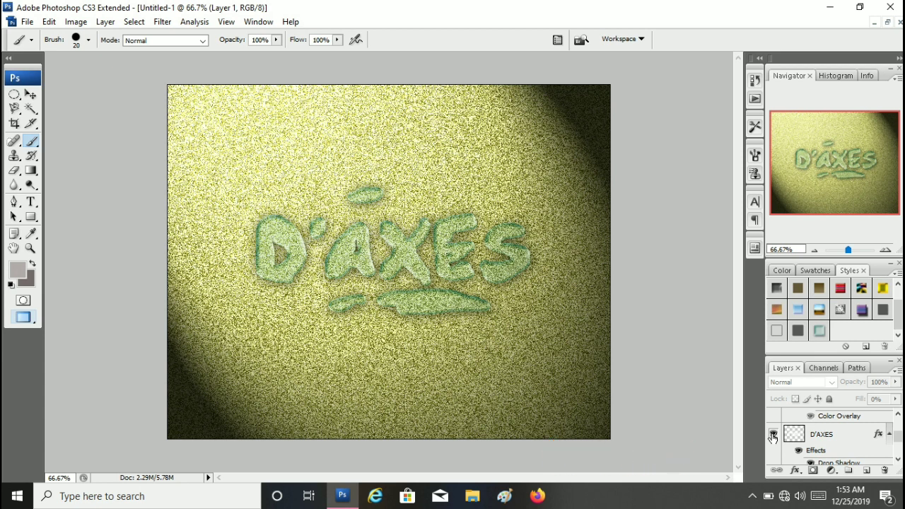
{"action": "left_click_drag", "start_coordinate": [898, 435], "coordinate": [901, 425]}
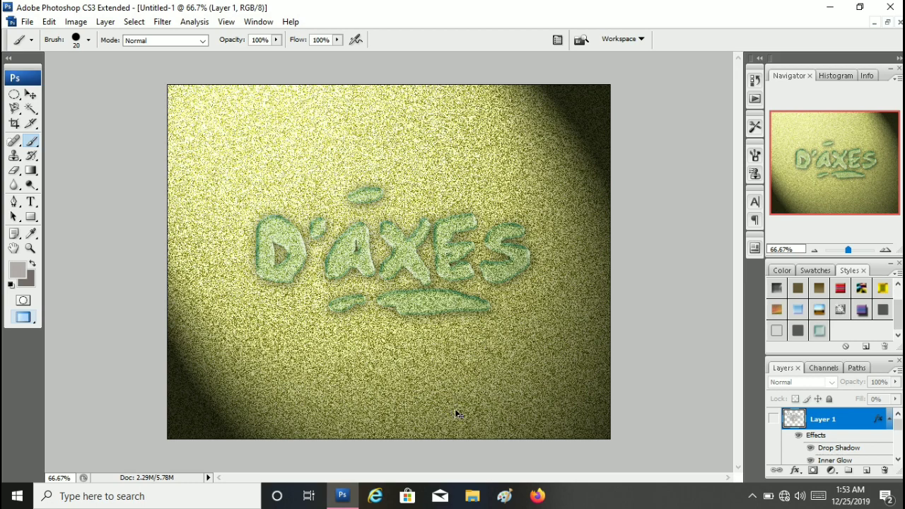
{"action": "key", "text": "ctrl+plus"}
{"action": "key", "text": "ctrl+plus"}
{"action": "key", "text": "ctrl+minus"}
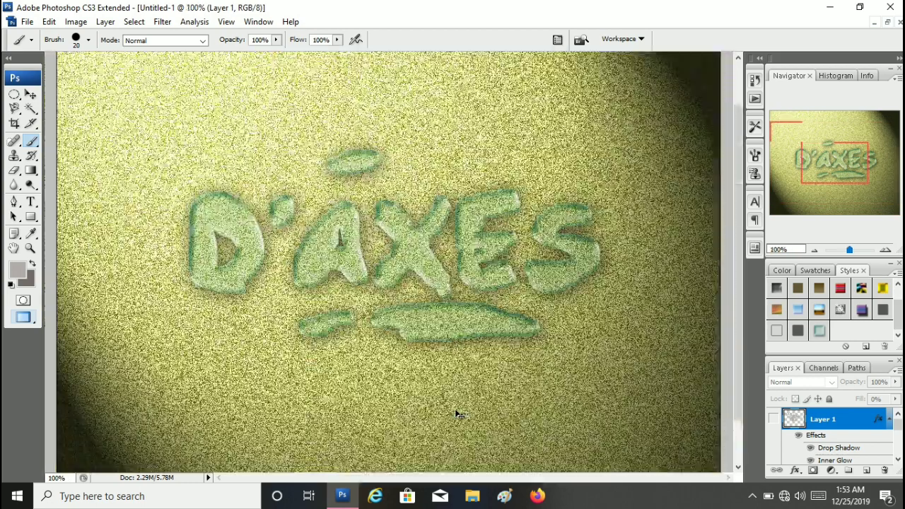
{"action": "key", "text": "ctrl+minus"}
{"action": "key", "text": "ctrl+plus"}
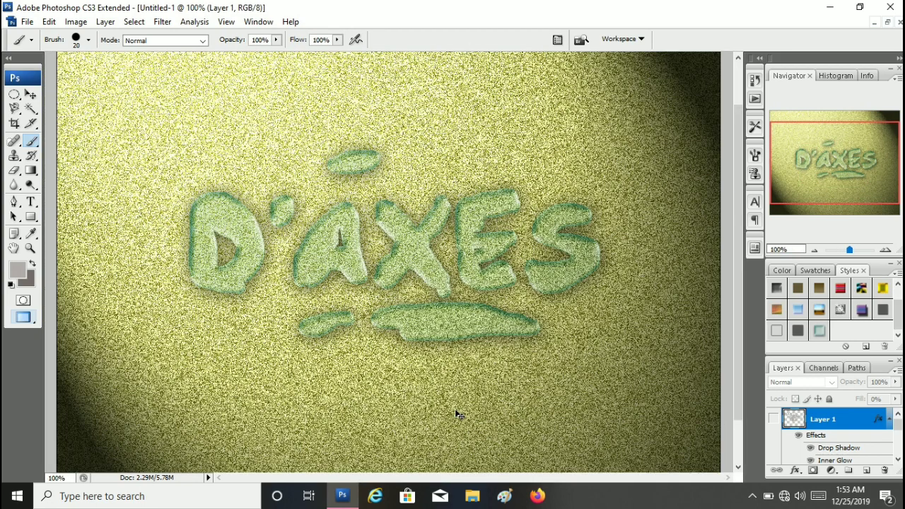